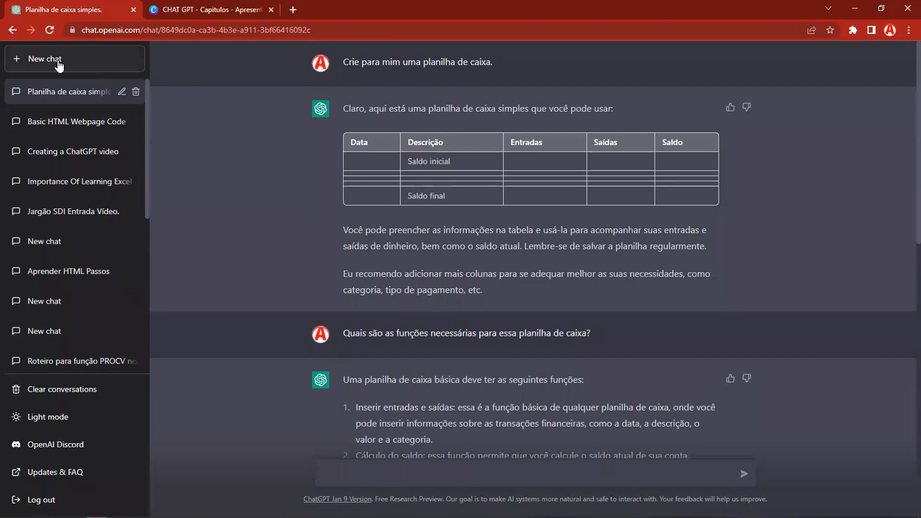
Look through the saved "Planilha de caixa simples" conversation, from the blank cash table to the list of required functions.
scroll(74, 163, down, 7)
scroll(74, 182, up, 7)
scroll(73, 181, down, 2)
scroll(72, 178, down, 2)
scroll(71, 175, up, 4)
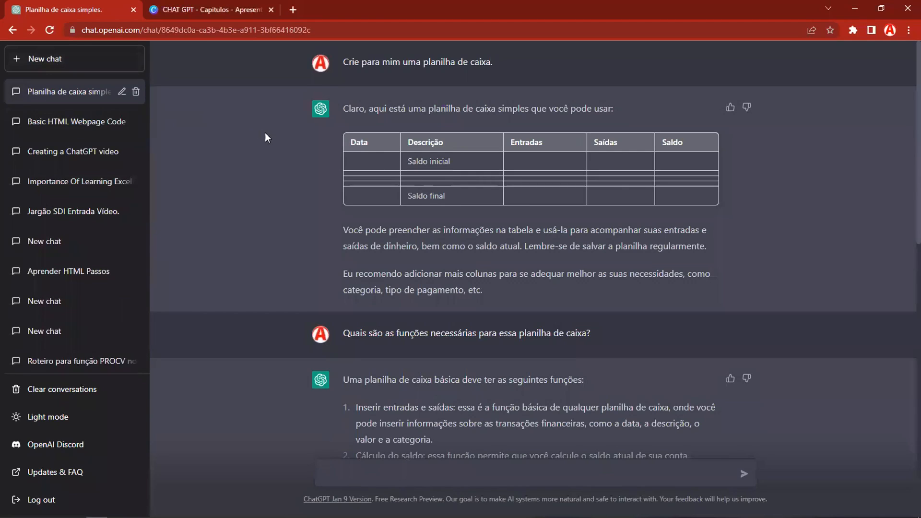
scroll(422, 212, down, 15)
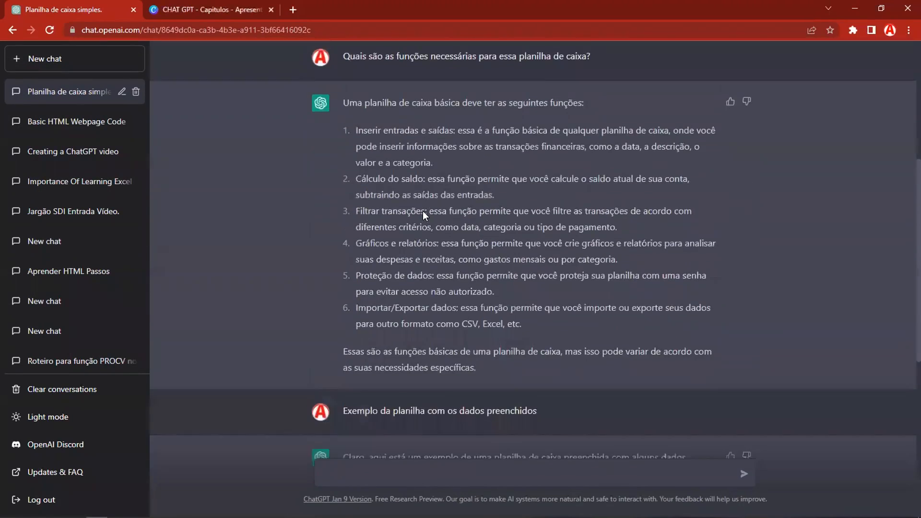
scroll(422, 212, up, 14)
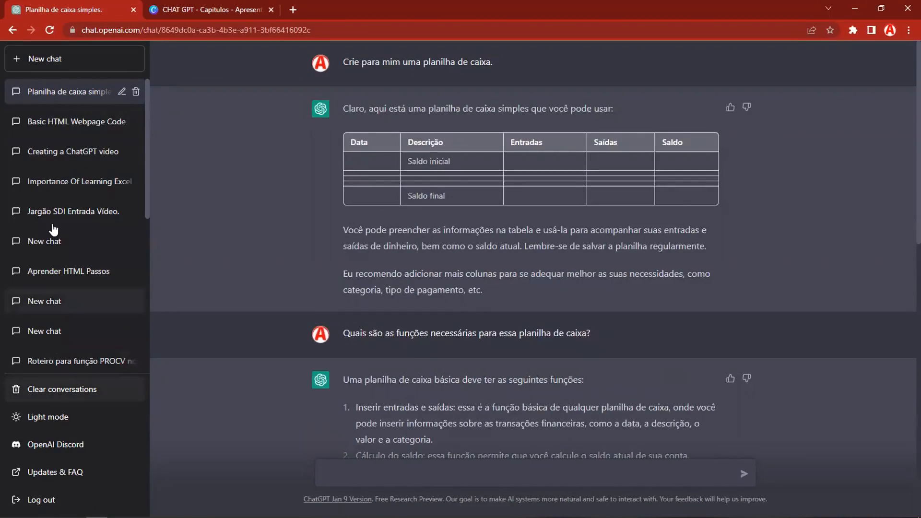
Switch the interface to light mode and back to dark mode.
click(50, 418)
click(49, 419)
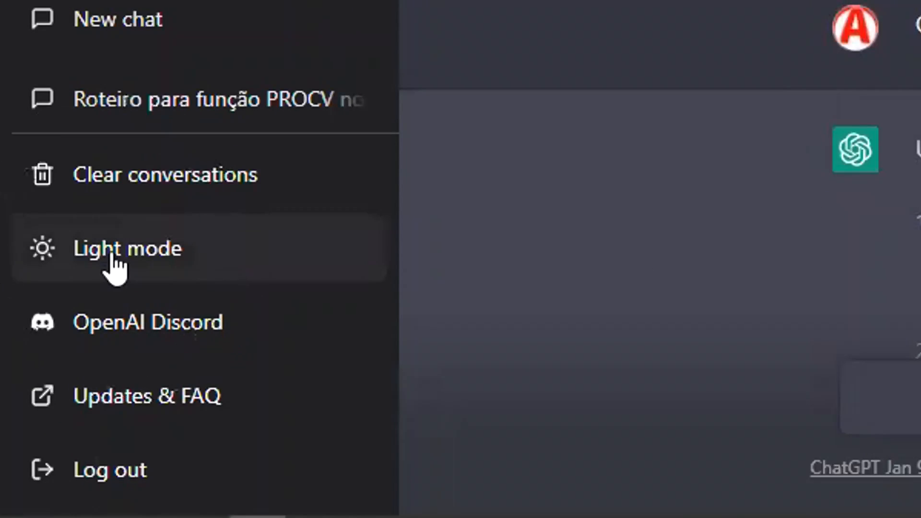
click(115, 269)
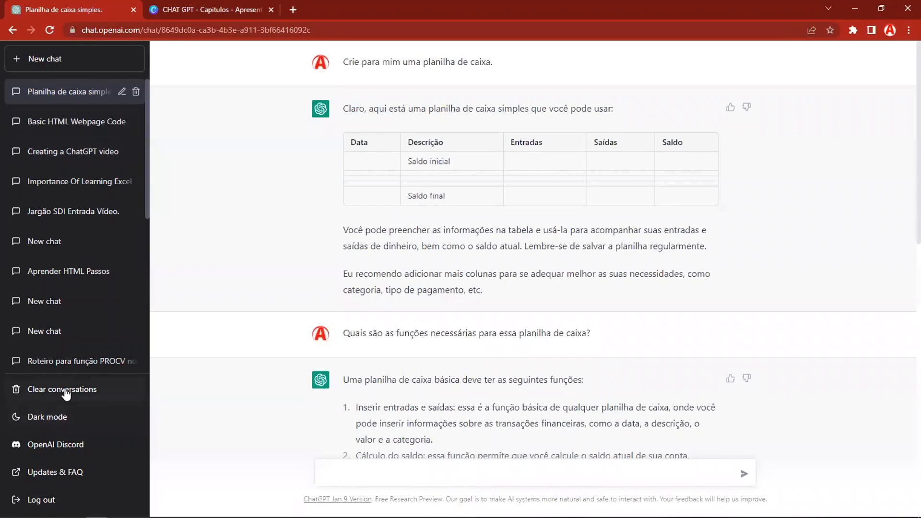
click(60, 419)
Examine the whole "Planilha de caixa simples" conversation down to the example table with filled-in data, and return to its beginning.
click(337, 473)
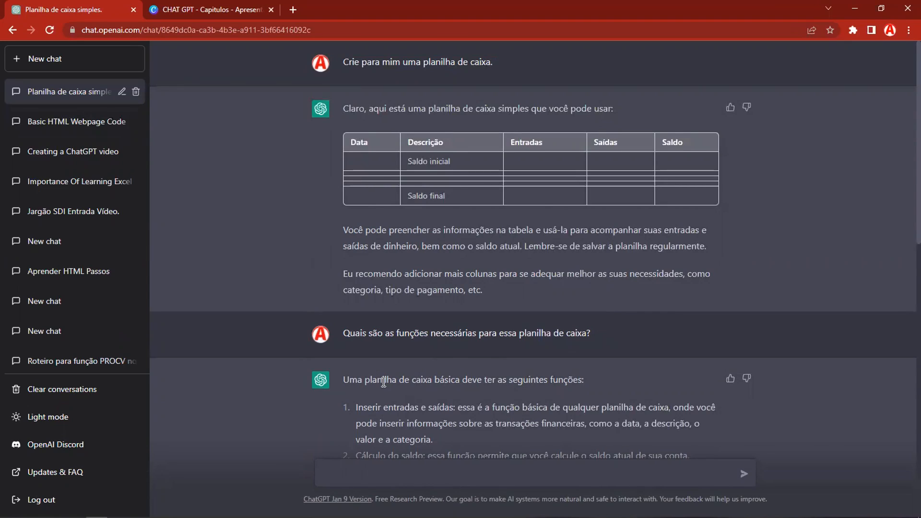
scroll(336, 379, down, 2)
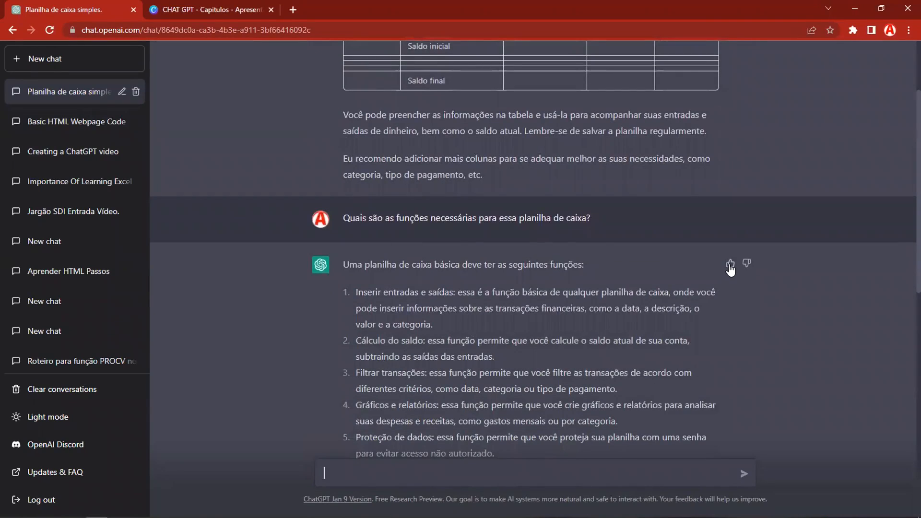
scroll(467, 303, down, 10)
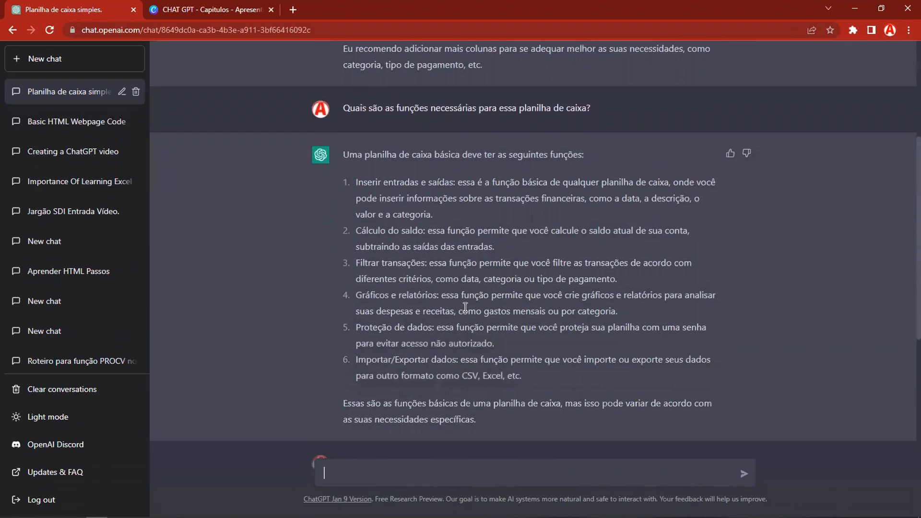
scroll(465, 307, down, 3)
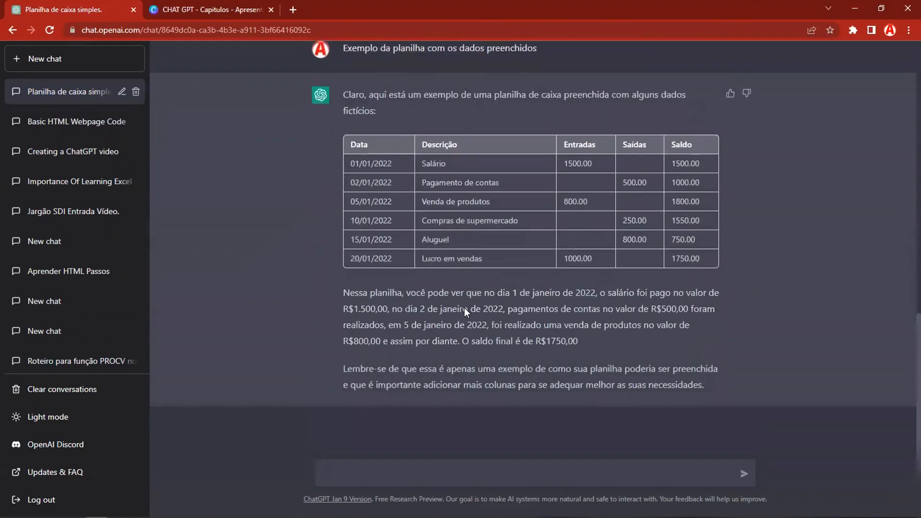
scroll(465, 307, up, 14)
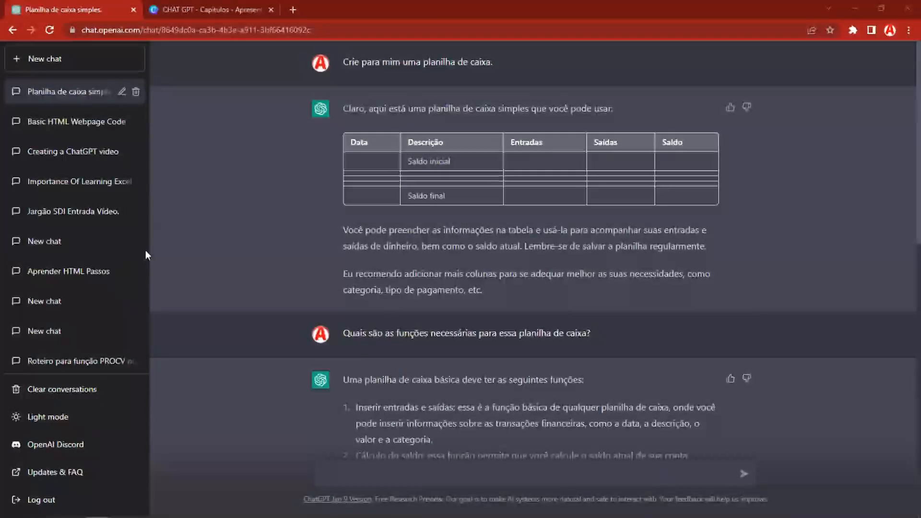
Start a new chat and send the prompt "Crie para mim uma planilha de caixa." copied from the Notepad notes.
click(53, 67)
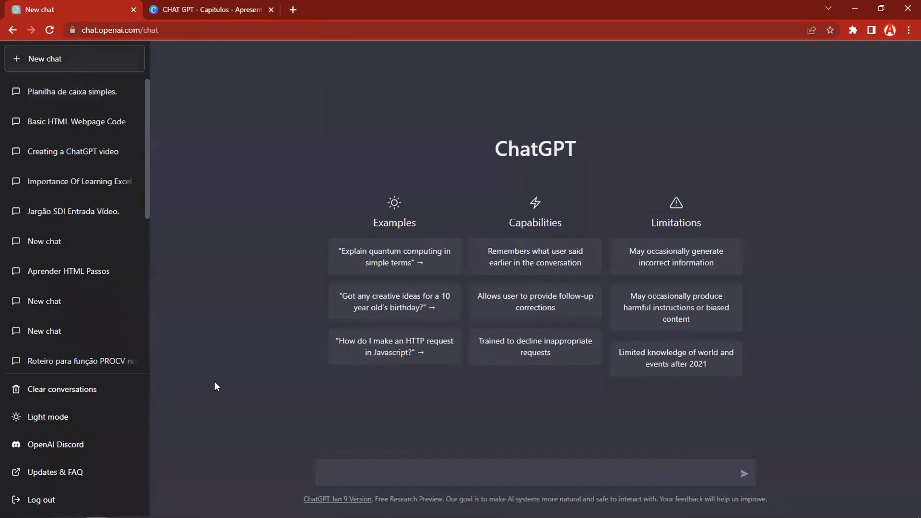
click(366, 480)
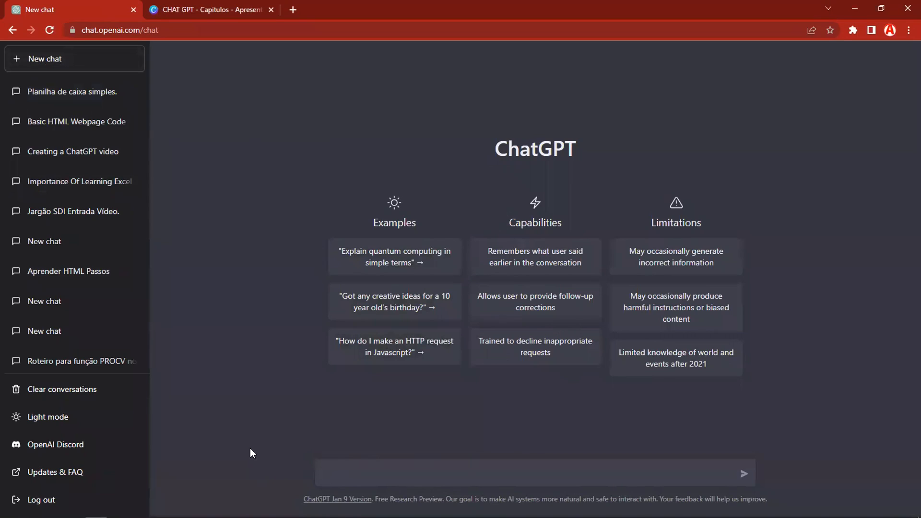
click(76, 514)
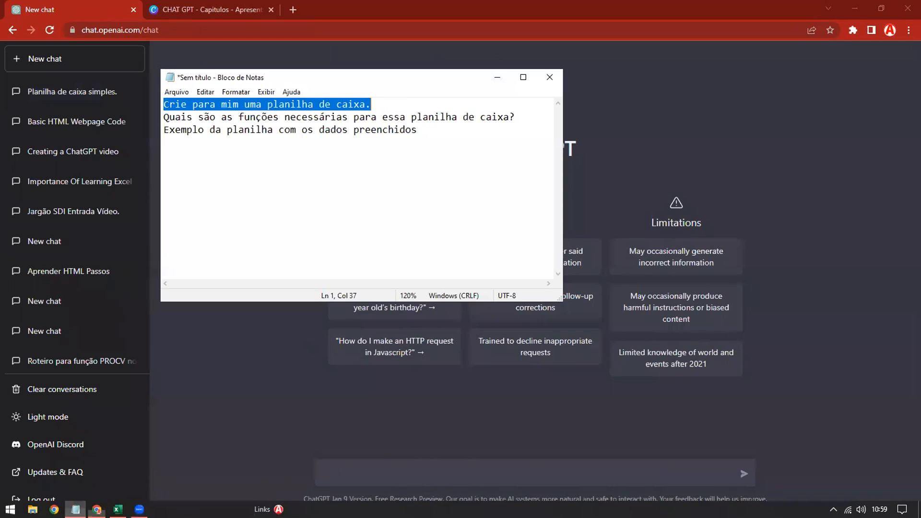
click(292, 93)
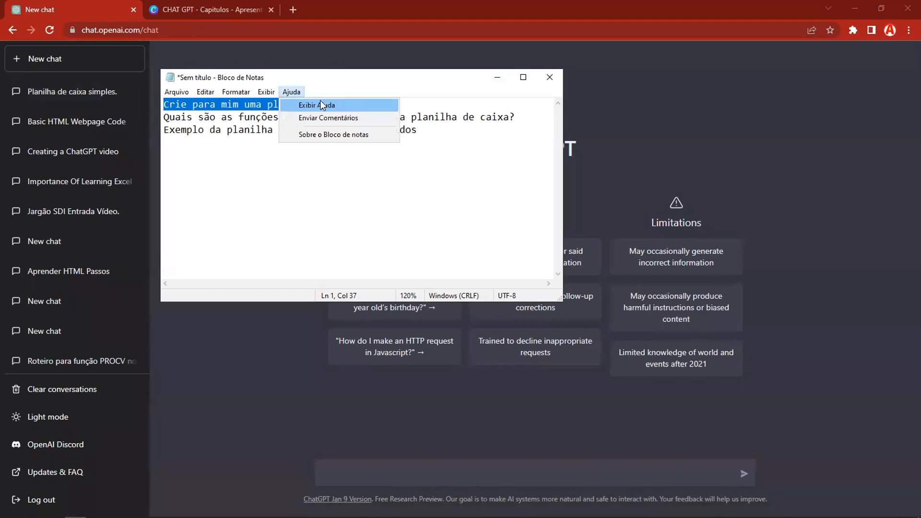
click(246, 105)
drag(371, 105, 215, 89)
key(ctrl+c)
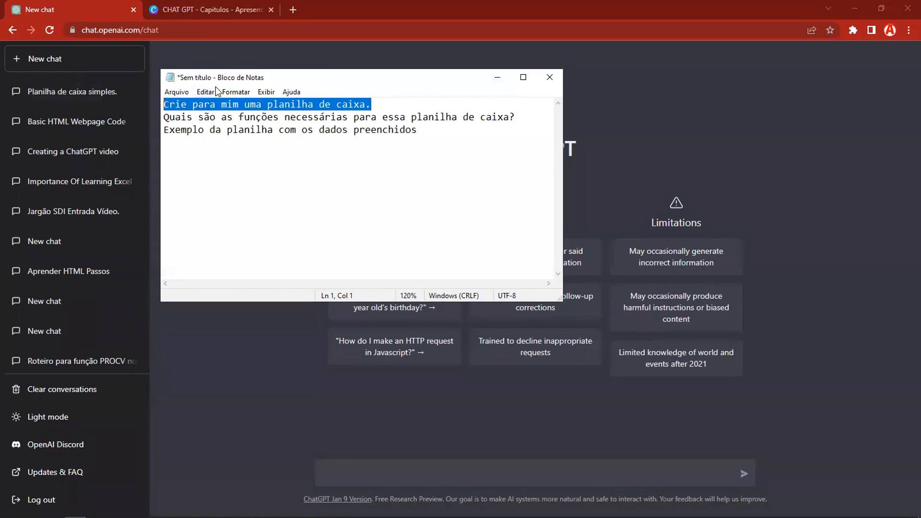
click(368, 469)
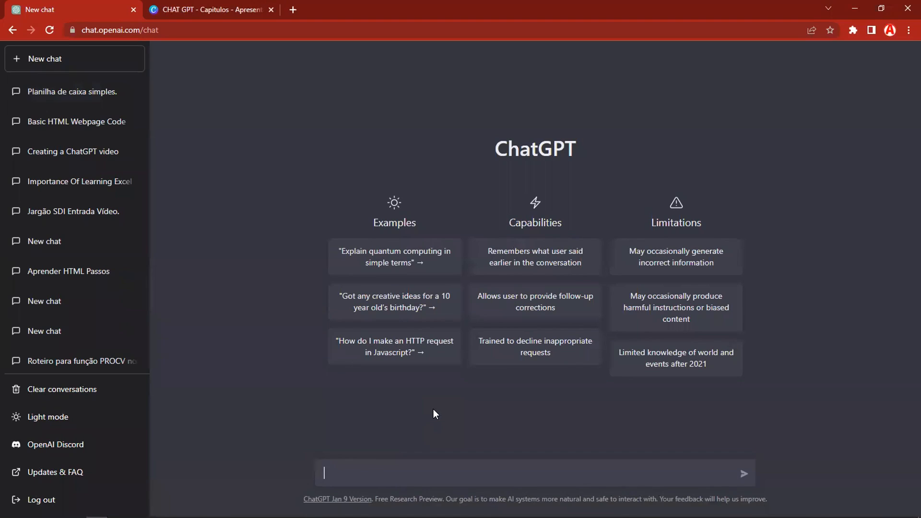
key(ctrl+v)
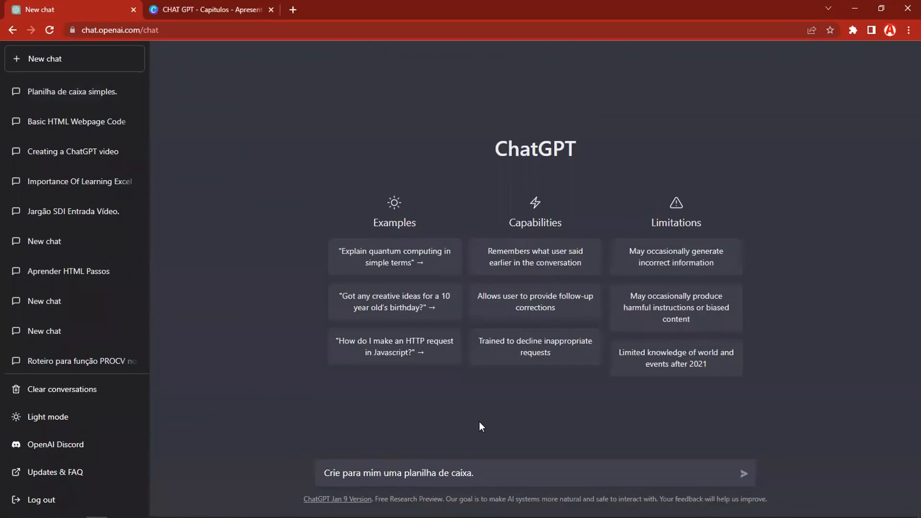
key(Return)
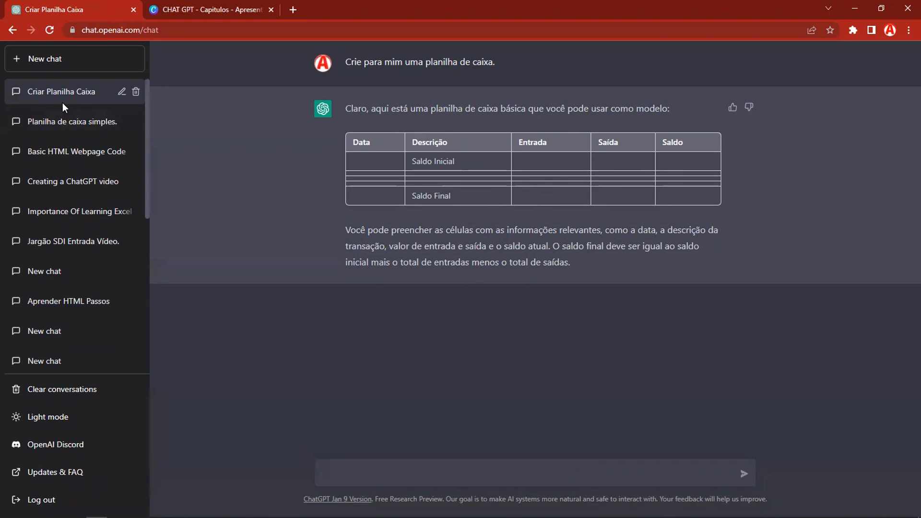
View the older "Planilha de caixa simples" chat for comparison and return to the "Criar Planilha Caixa" chat.
click(53, 122)
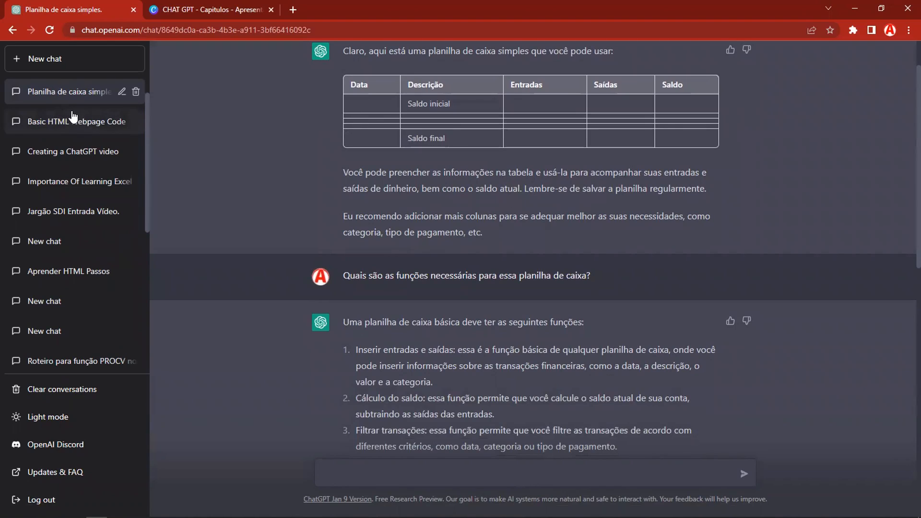
click(68, 95)
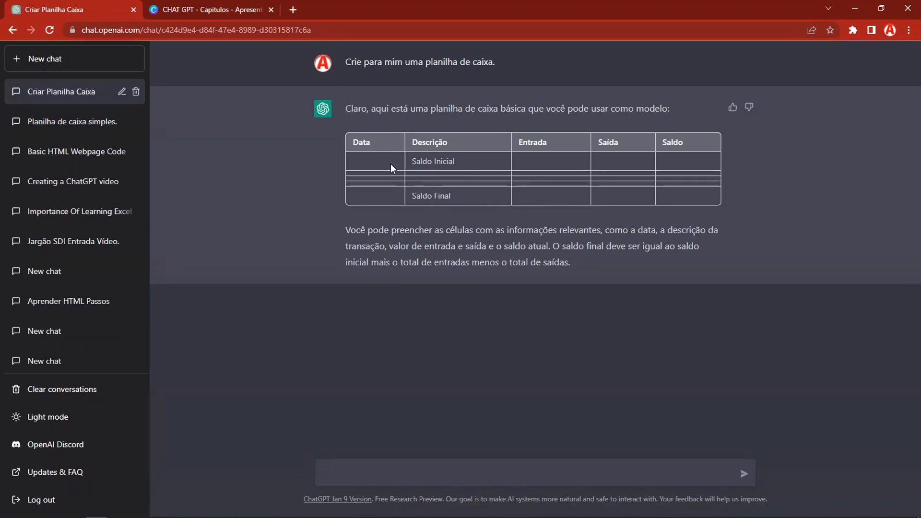
Copy "Quais são as funções necessárias para essa planilha de caixa?" from the Notepad notes and send it in the "Criar Planilha Caixa" chat.
click(322, 473)
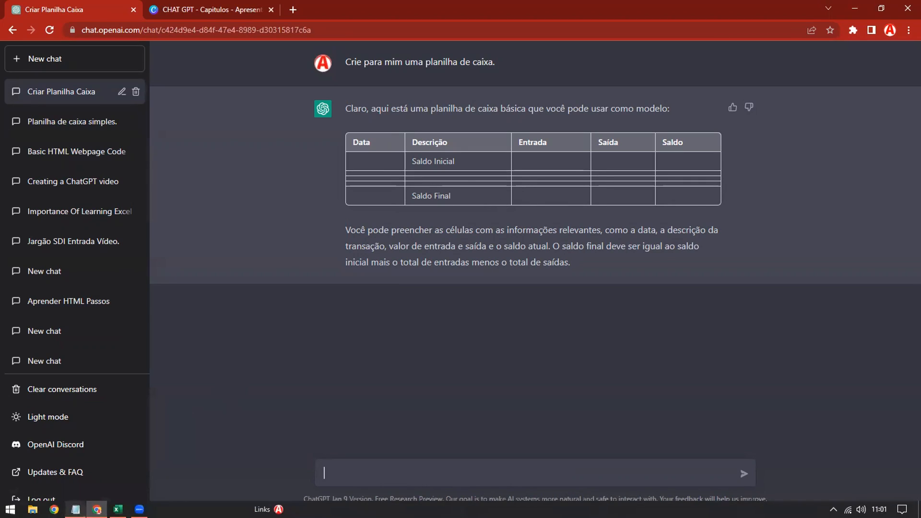
click(76, 509)
drag(166, 117, 515, 110)
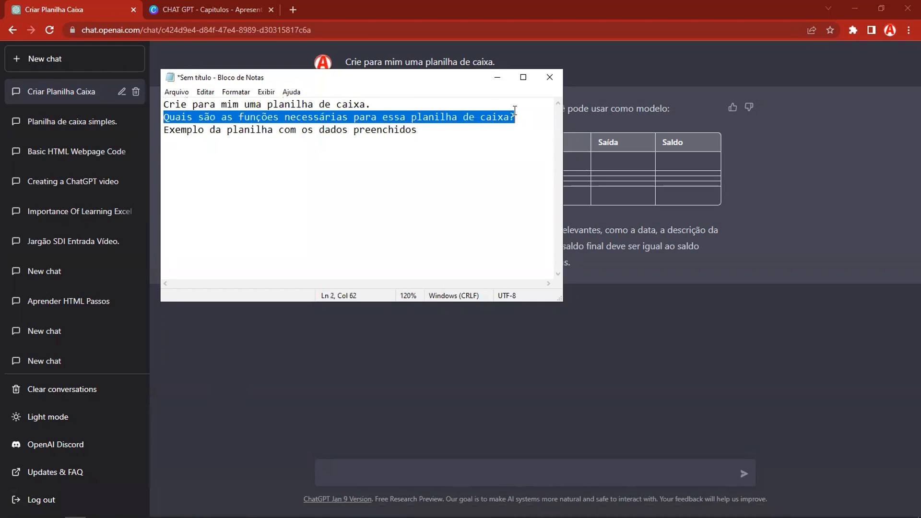
right_click(500, 116)
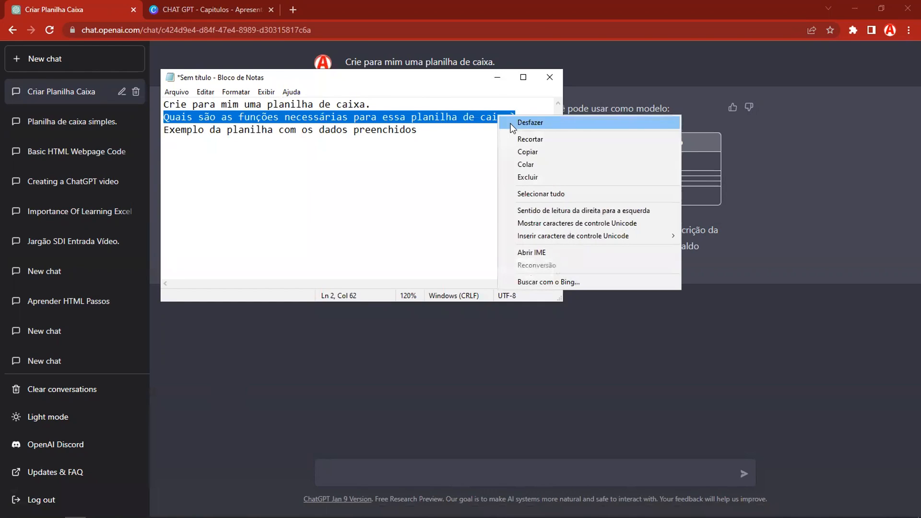
click(534, 152)
click(498, 79)
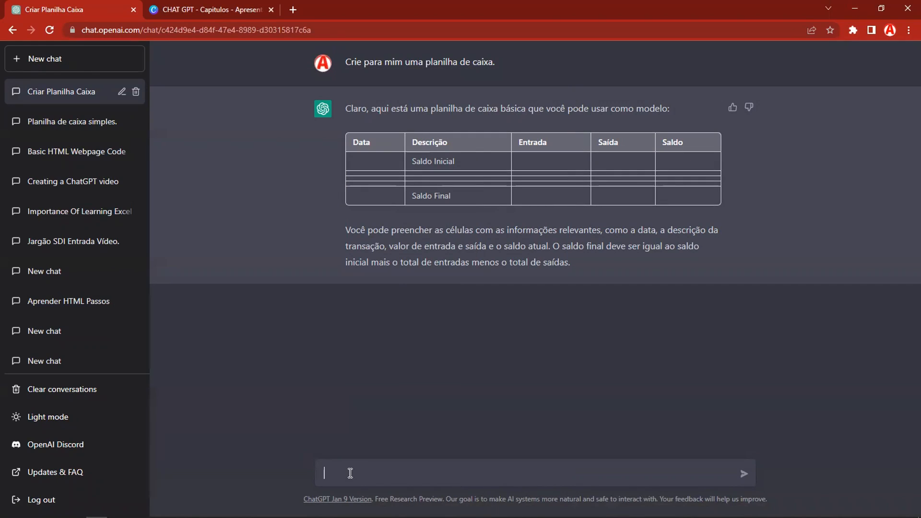
key(ctrl+v)
key(Return)
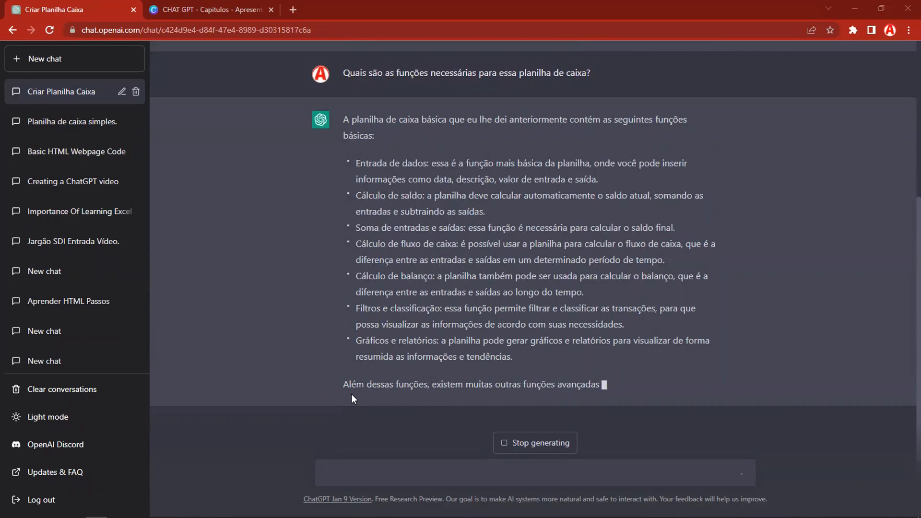
Send the follow-up prompt "Exemplo da planilha com os dados preenchidos" from the Notepad notes in the same chat.
click(78, 506)
drag(425, 134, 163, 136)
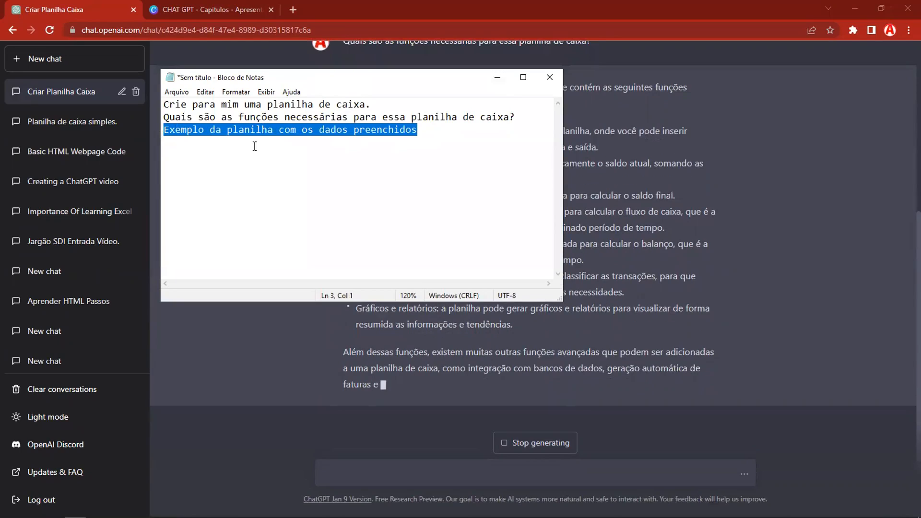
click(288, 336)
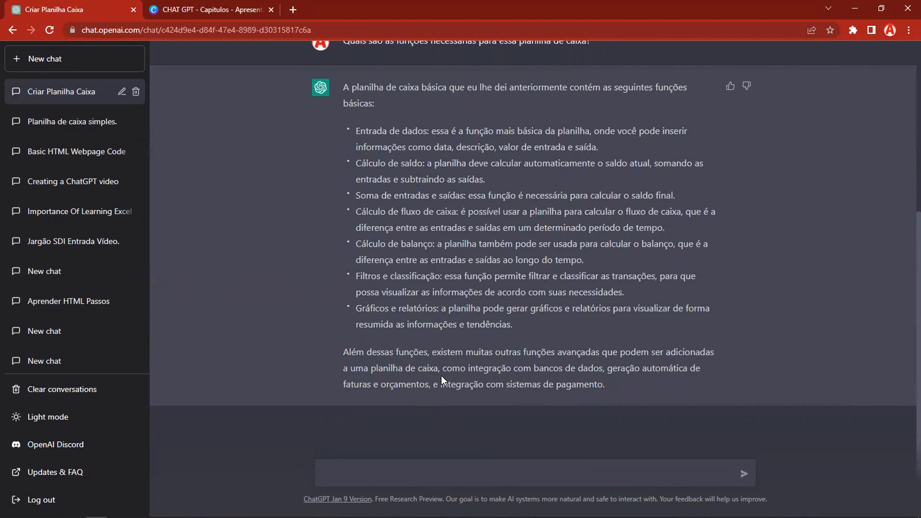
scroll(454, 192, up, 5)
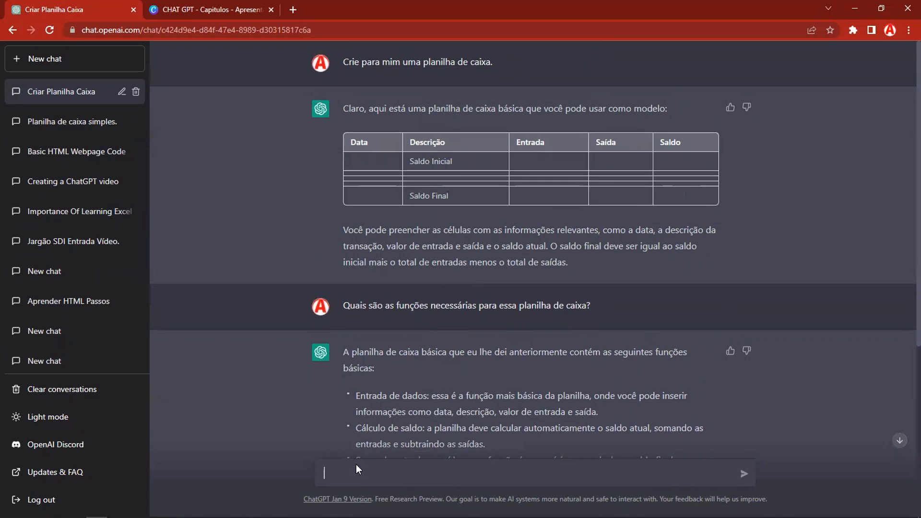
text(Exemplo da planilha com os dados preenchidos)
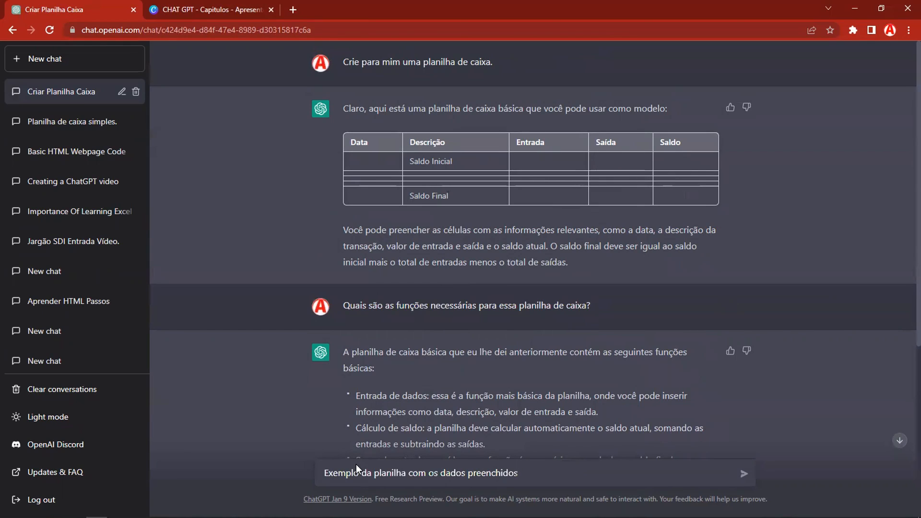
key(Return)
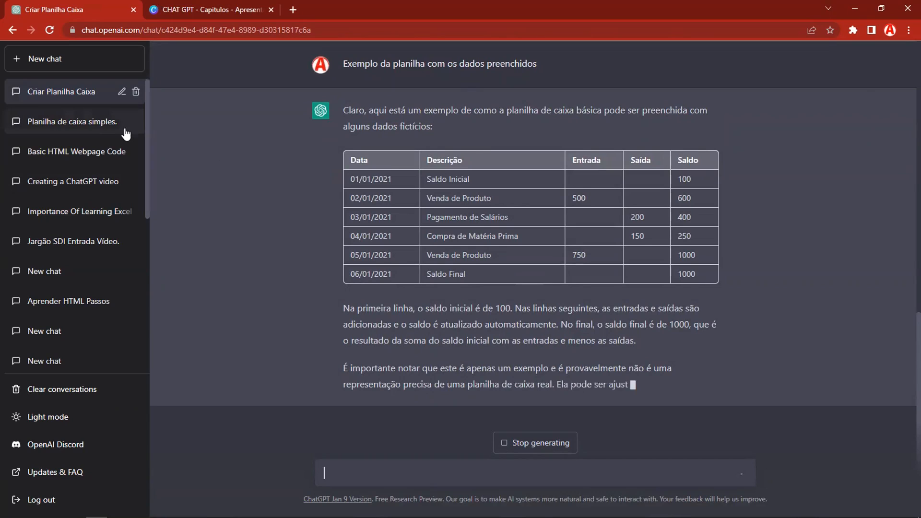
Compare the functions list and filled-in example in the older "Planilha de caixa simples" chat, and reopen "Criar Planilha Caixa".
click(65, 124)
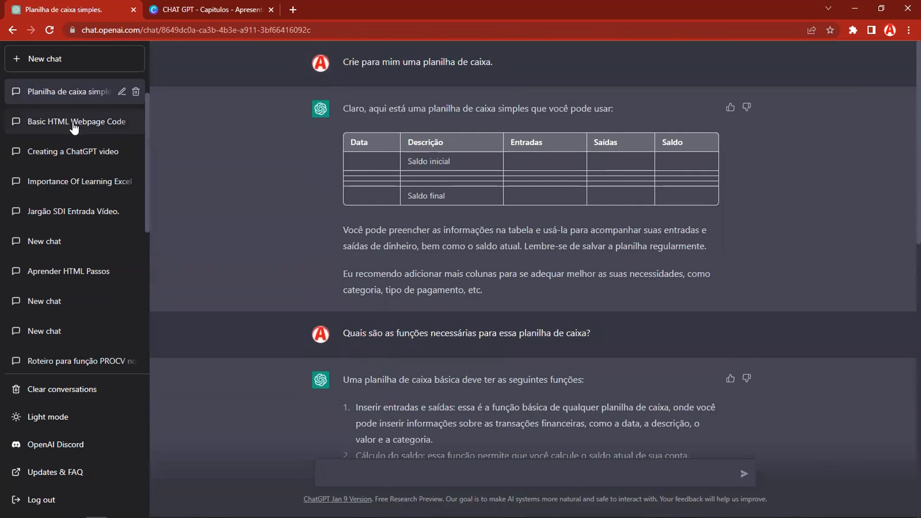
scroll(505, 289, down, 5)
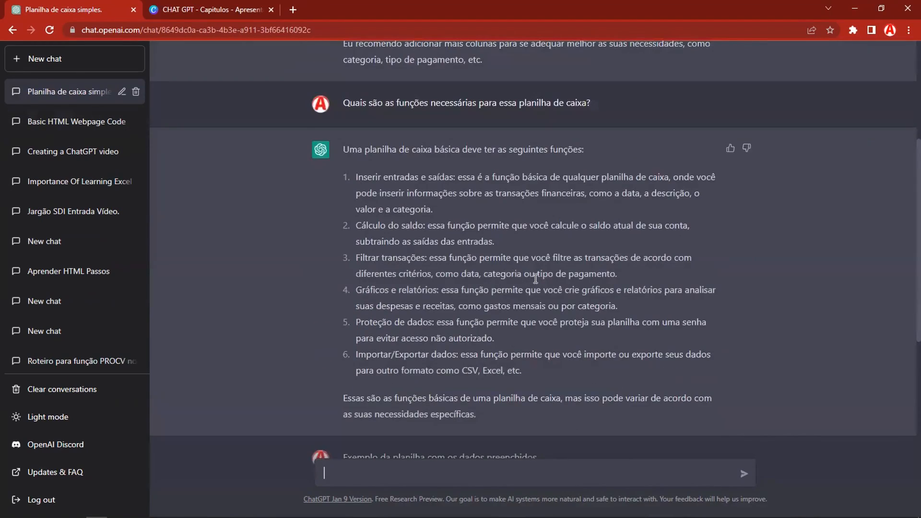
scroll(536, 278, down, 3)
scroll(472, 197, up, 1)
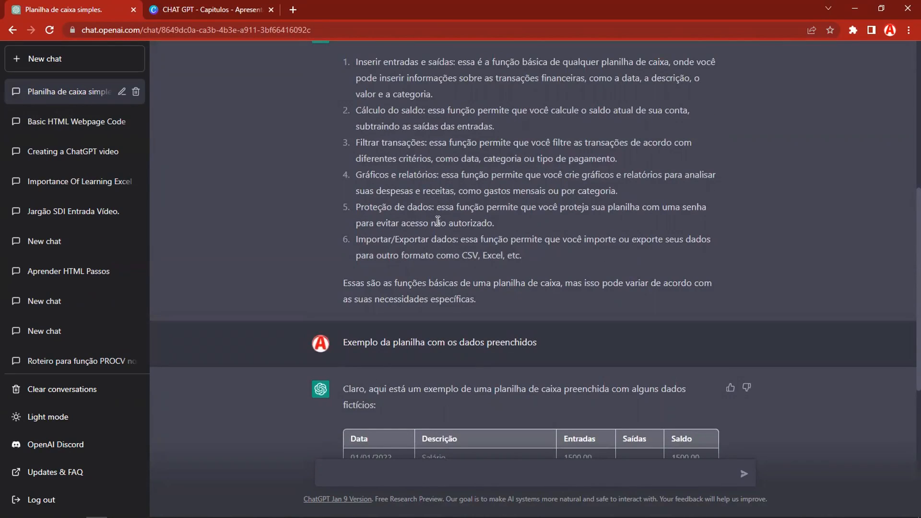
scroll(544, 189, down, 6)
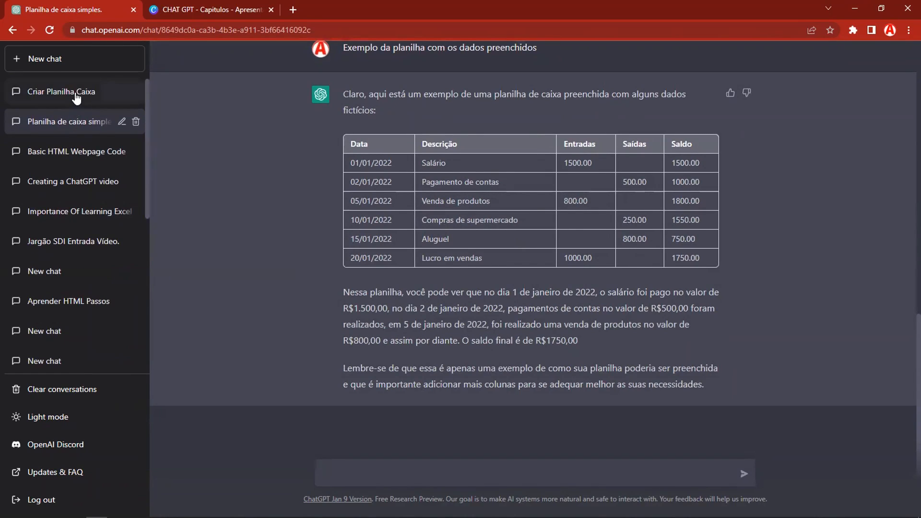
click(75, 95)
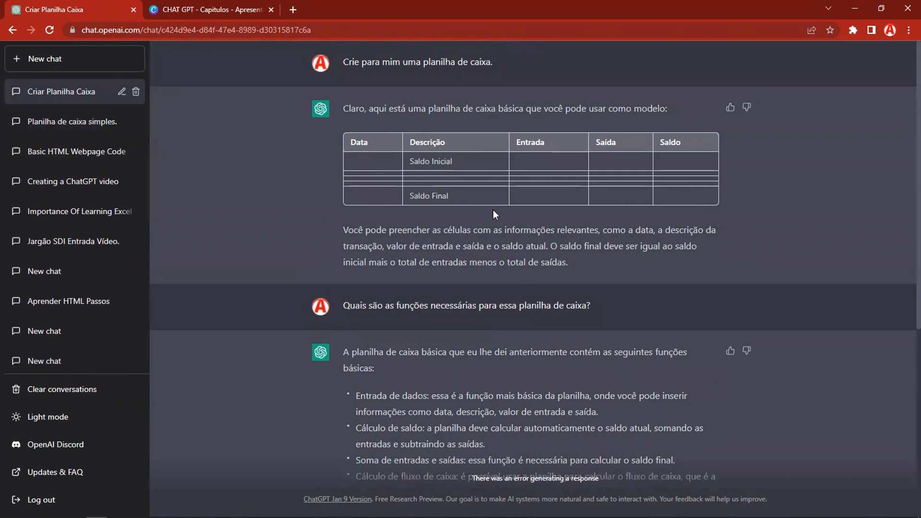
Reload the "Criar Planilha Caixa" chat, dismiss the high-demand notice and bring up the filled-in example table.
scroll(506, 290, down, 5)
scroll(394, 392, down, 1)
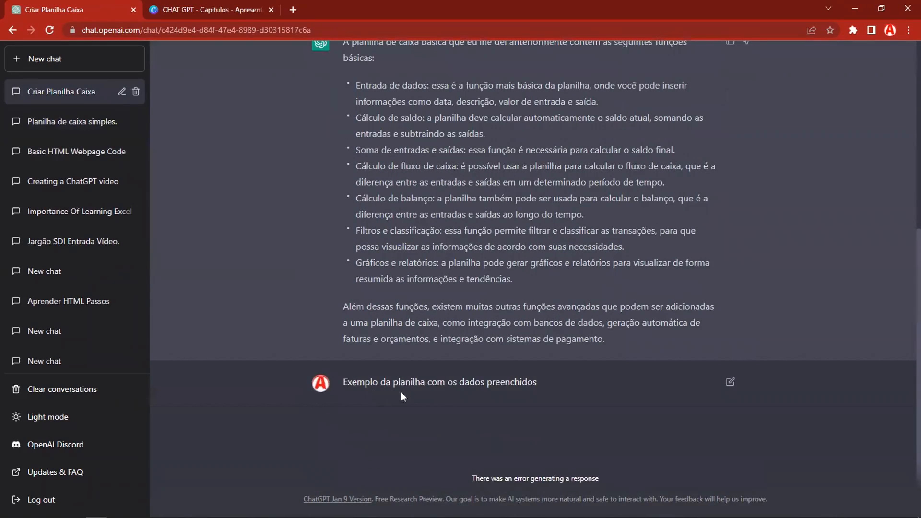
scroll(473, 393, up, 5)
scroll(476, 364, down, 5)
scroll(459, 286, up, 6)
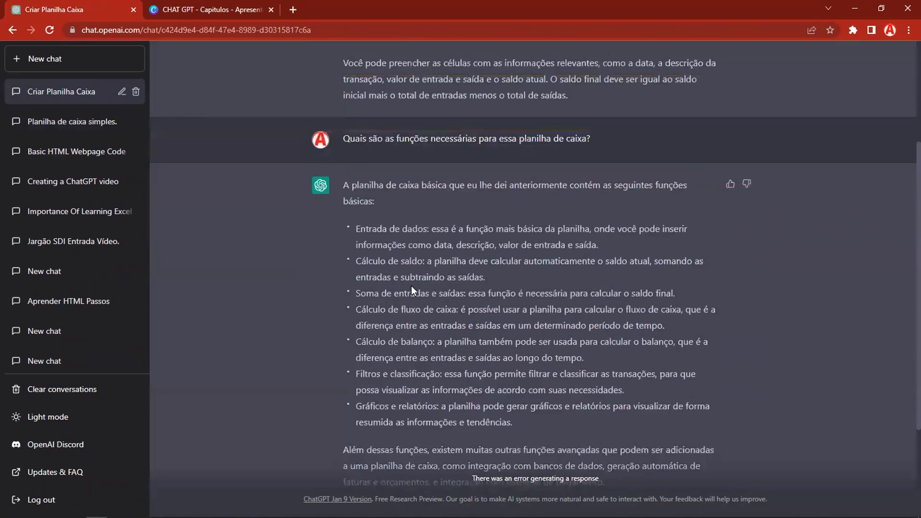
scroll(424, 270, down, 6)
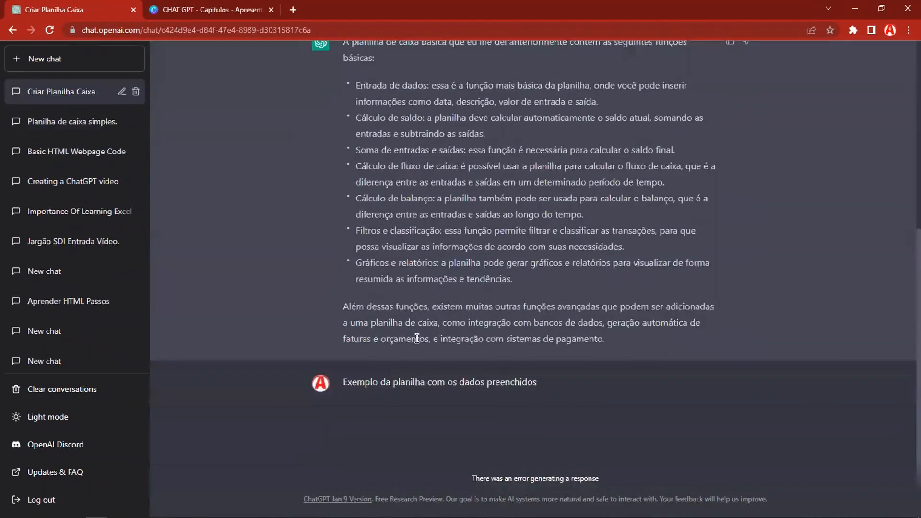
click(49, 30)
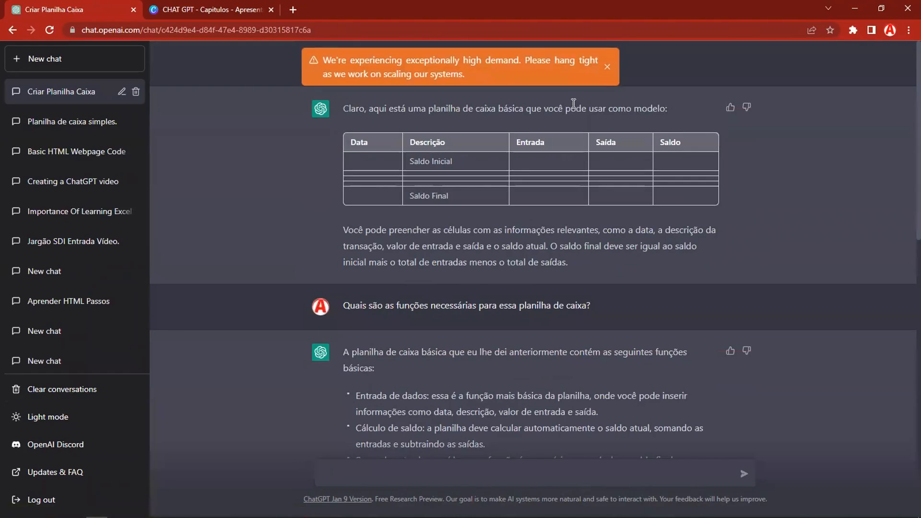
click(608, 67)
scroll(598, 276, down, 3)
scroll(598, 275, down, 10)
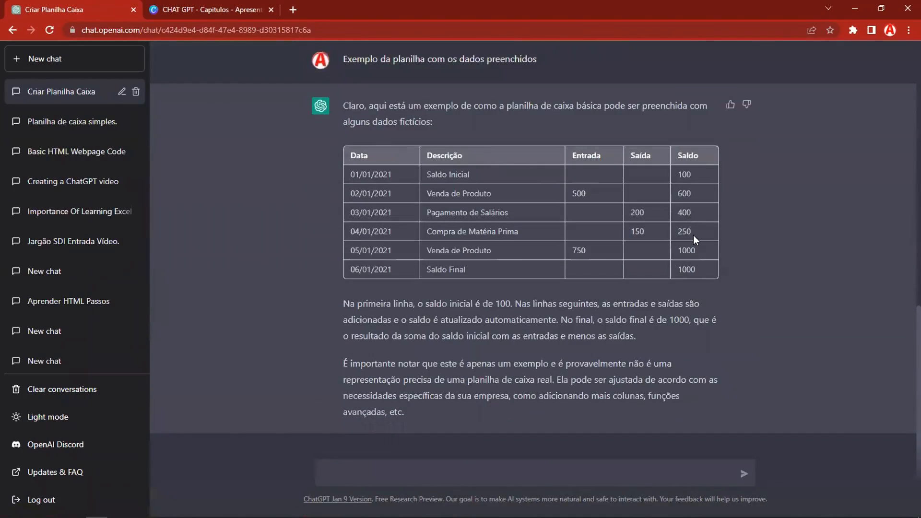
scroll(542, 301, down, 1)
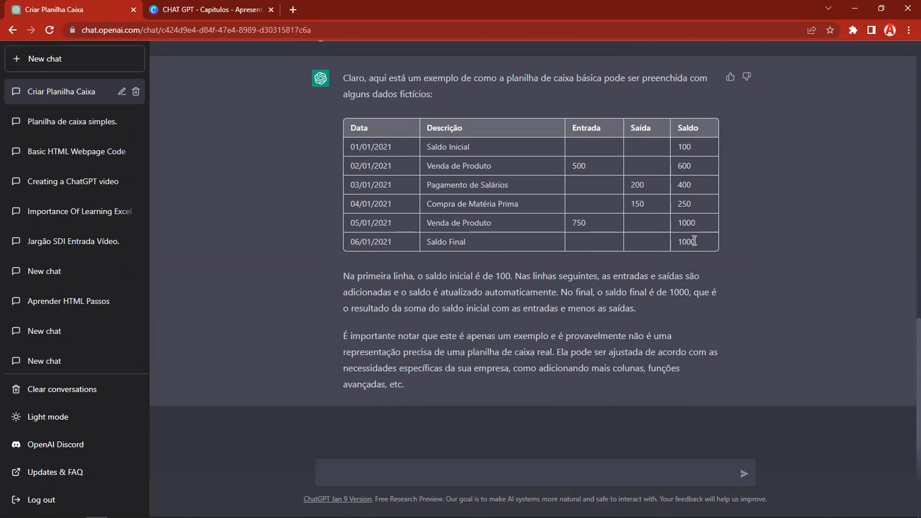
Copy the whole filled-in example table, from the Data header to the Saldo Final row, out of the ChatGPT answer.
drag(352, 127, 700, 245)
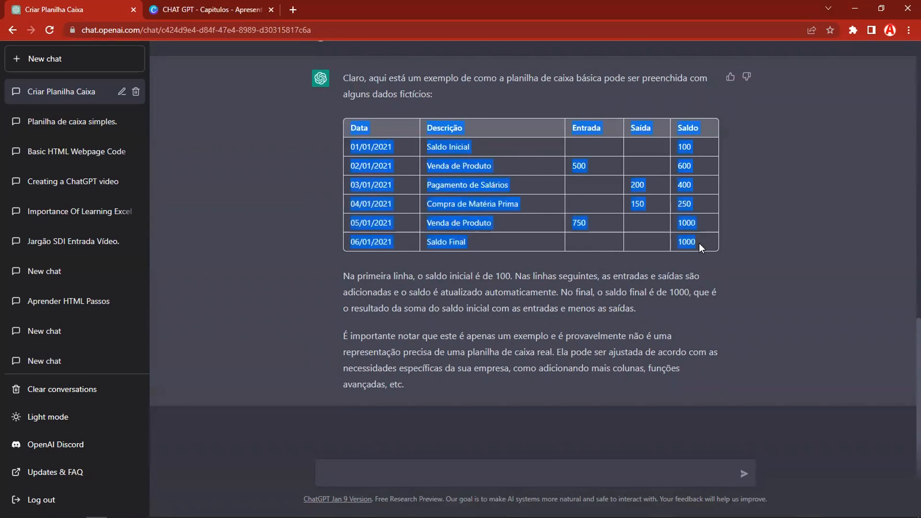
right_click(530, 128)
click(553, 134)
Switch to Excel and create a new blank workbook, enlarged to 190% zoom.
key(super)
text(exc)
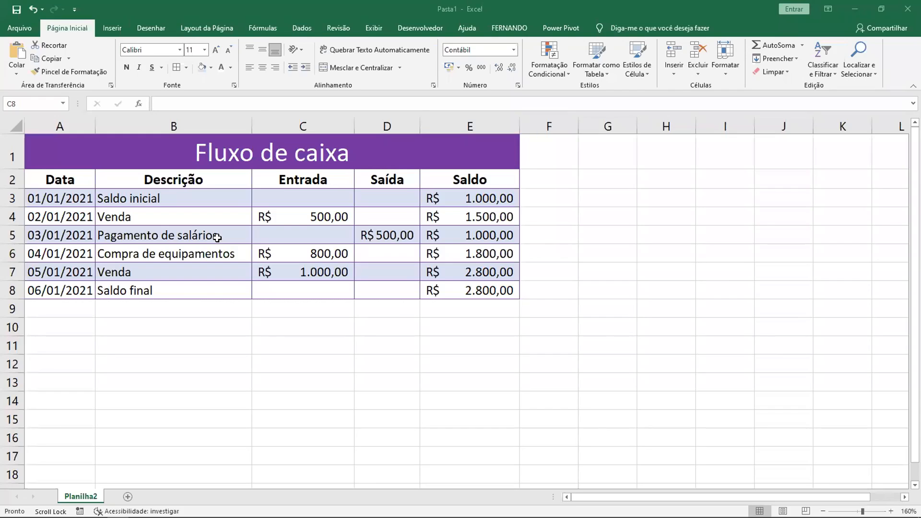
click(302, 289)
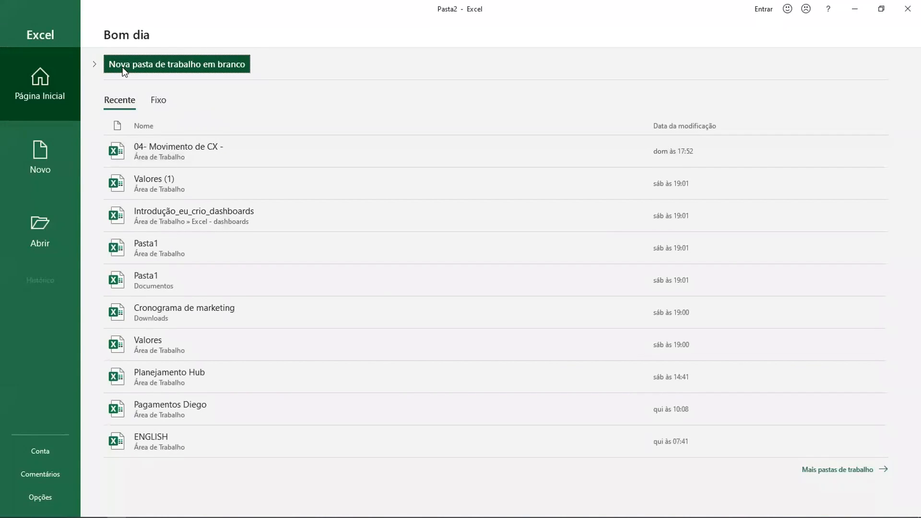
key(ctrl)
key(ctrl)
click(123, 65)
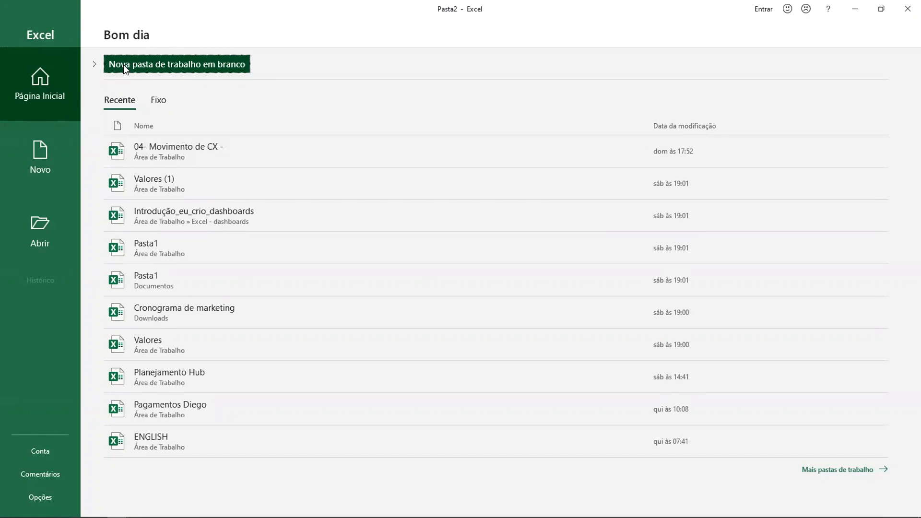
click(891, 511)
click(891, 512)
click(892, 512)
click(892, 512)
click(891, 512)
click(891, 511)
scroll(55, 157, up, 2)
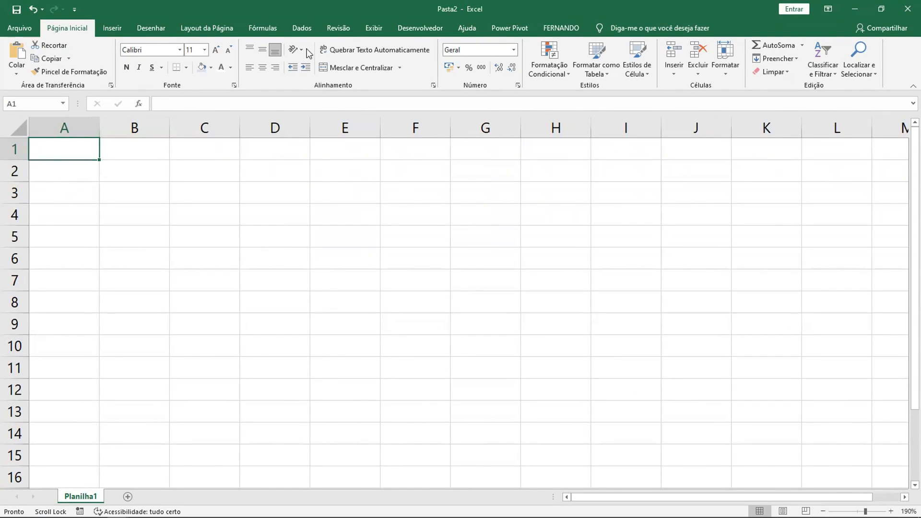
Place the blank workbook side by side with the ChatGPT window to view the example table, and return the workbook to full size.
key(super+Left)
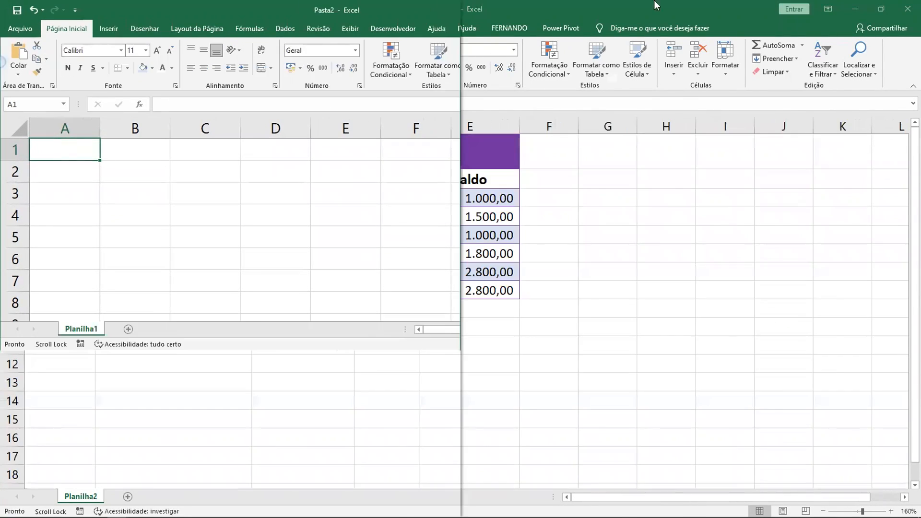
click(584, 325)
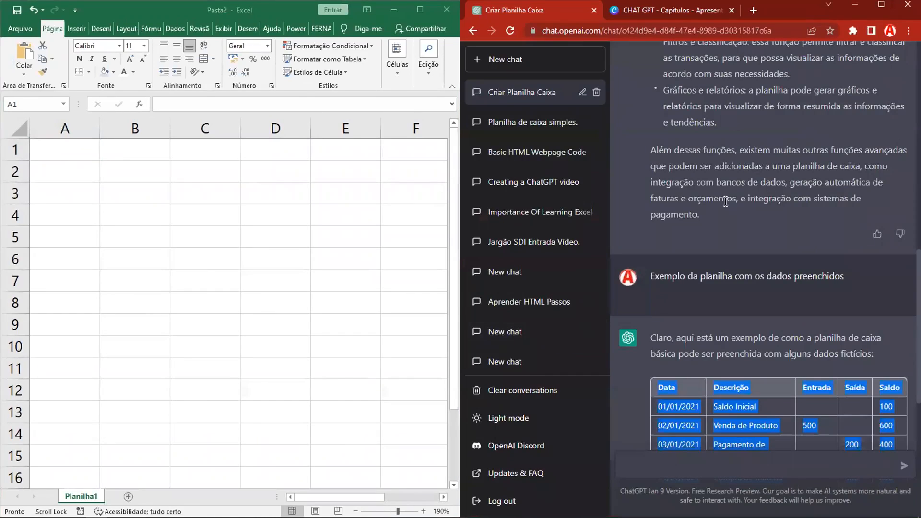
scroll(719, 329, down, 3)
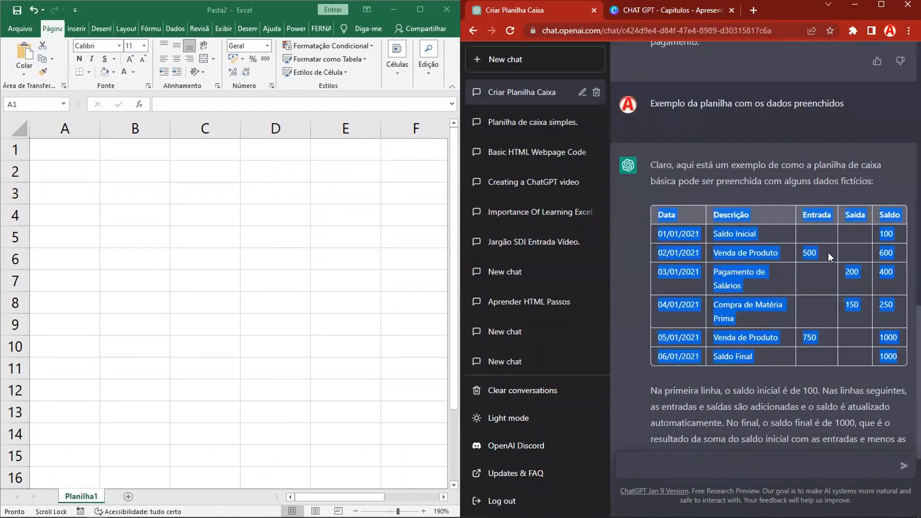
click(828, 253)
click(76, 152)
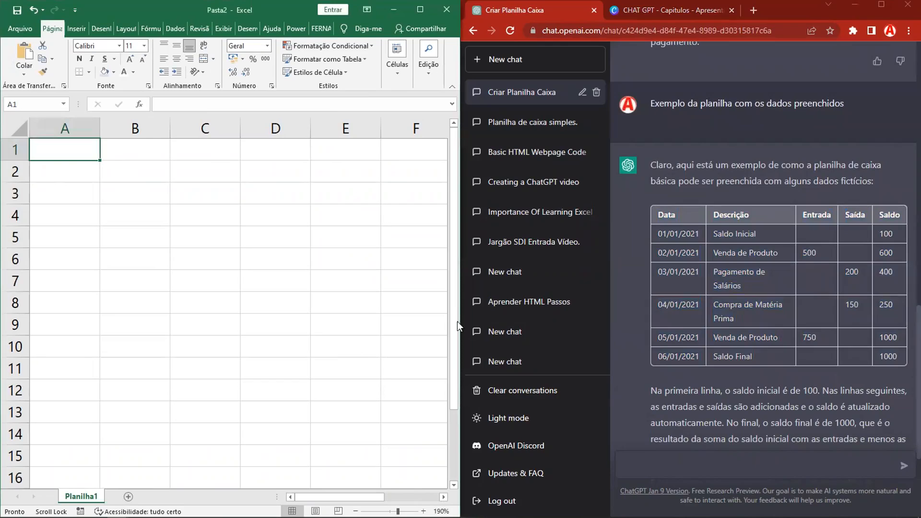
click(422, 8)
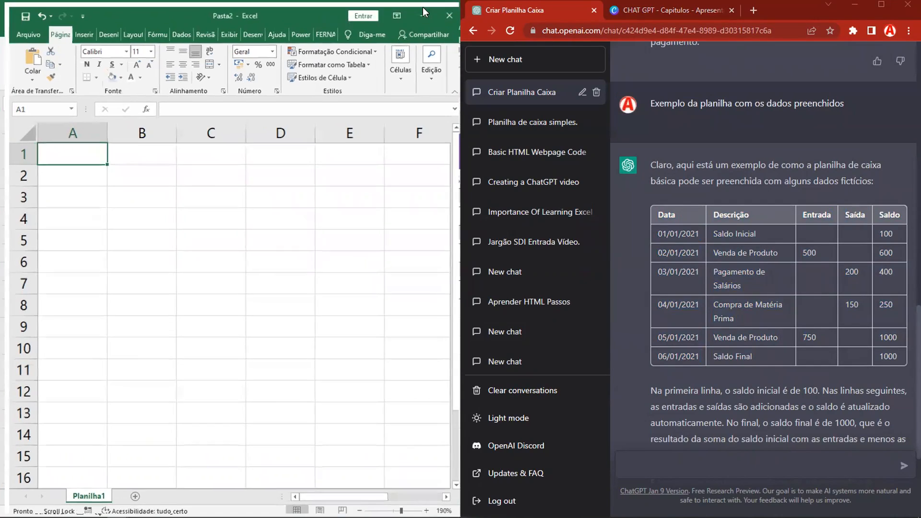
Paste the copied table at A1 using the destination formatting, and fit the widths of columns A to E to their contents.
right_click(76, 153)
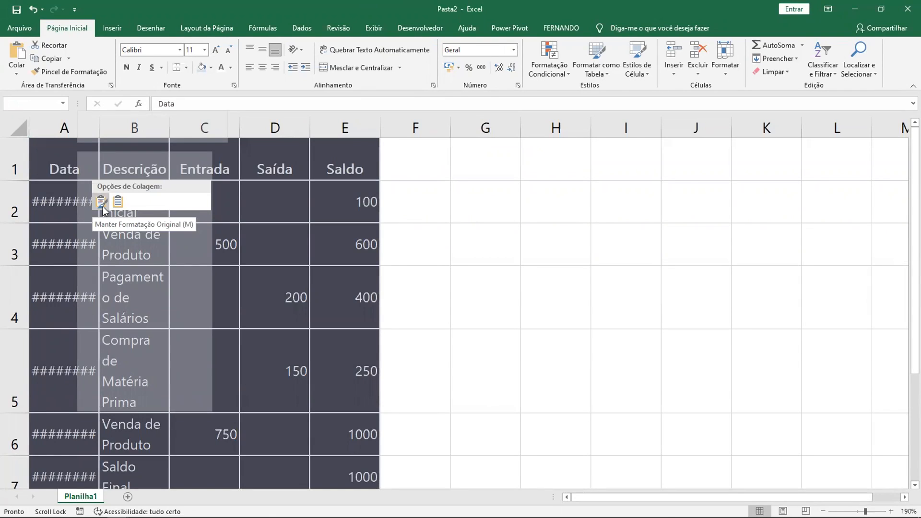
click(117, 202)
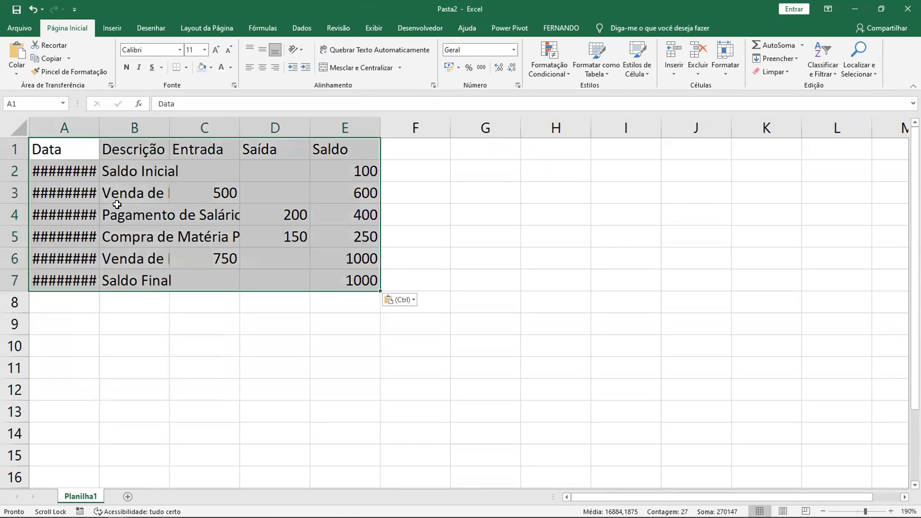
double_click(101, 127)
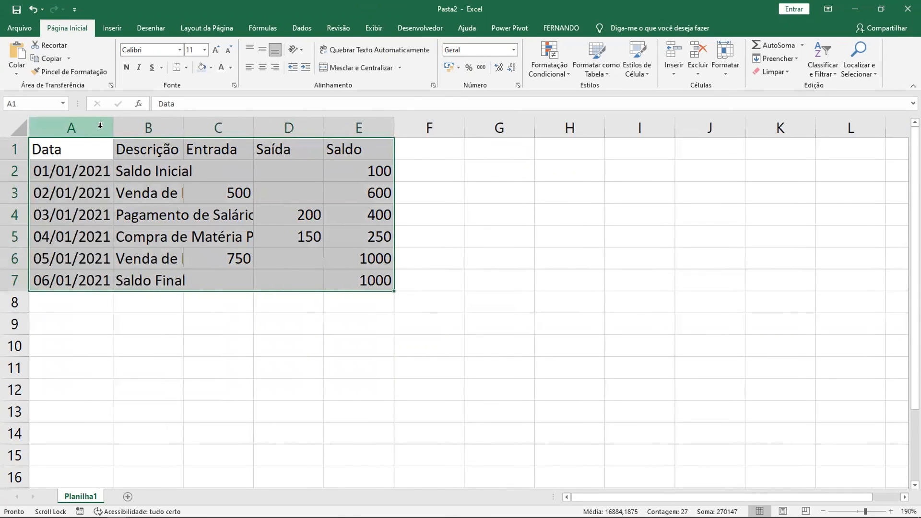
double_click(183, 125)
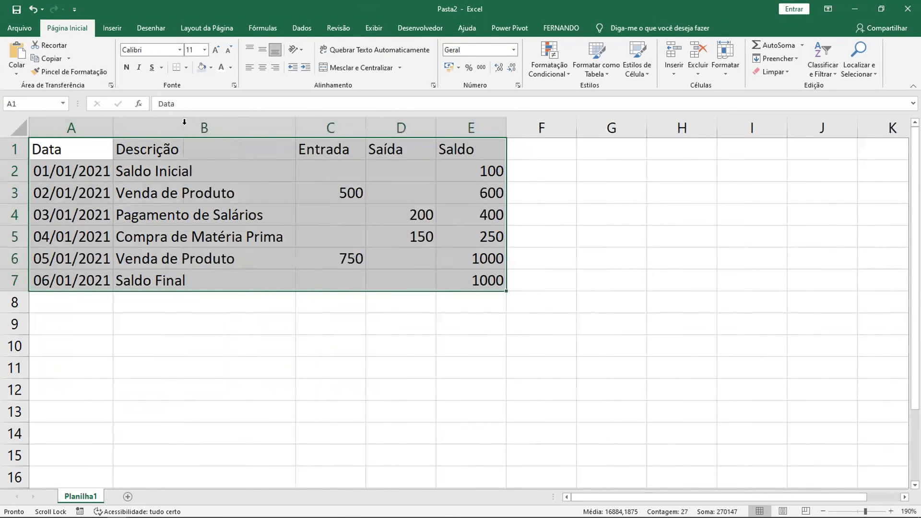
double_click(365, 129)
double_click(425, 127)
double_click(468, 128)
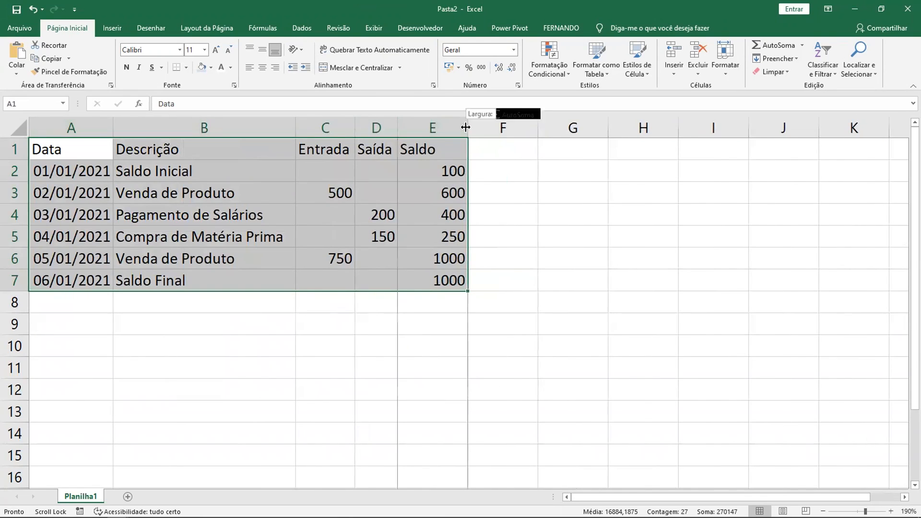
double_click(466, 127)
click(504, 214)
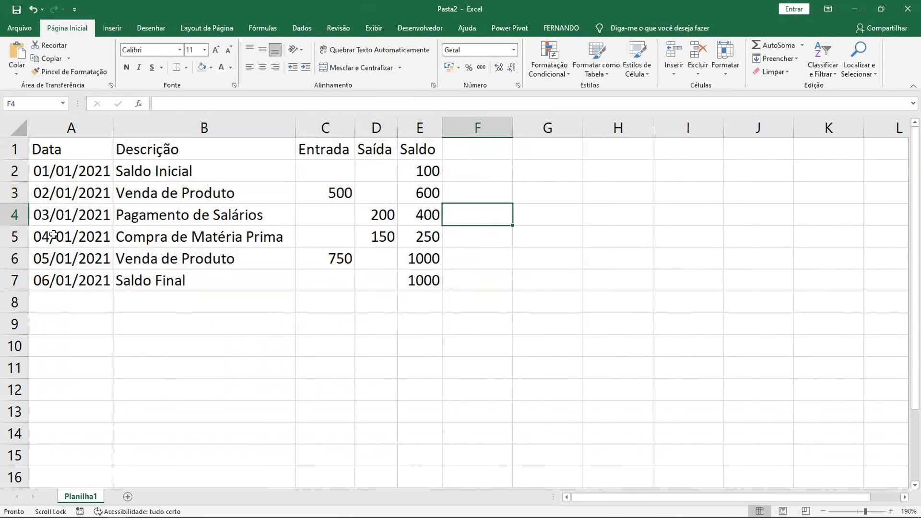
Review the Data, Descrição, Entrada, Saída and Saldo columns of the pasted table.
drag(73, 171, 70, 274)
click(75, 153)
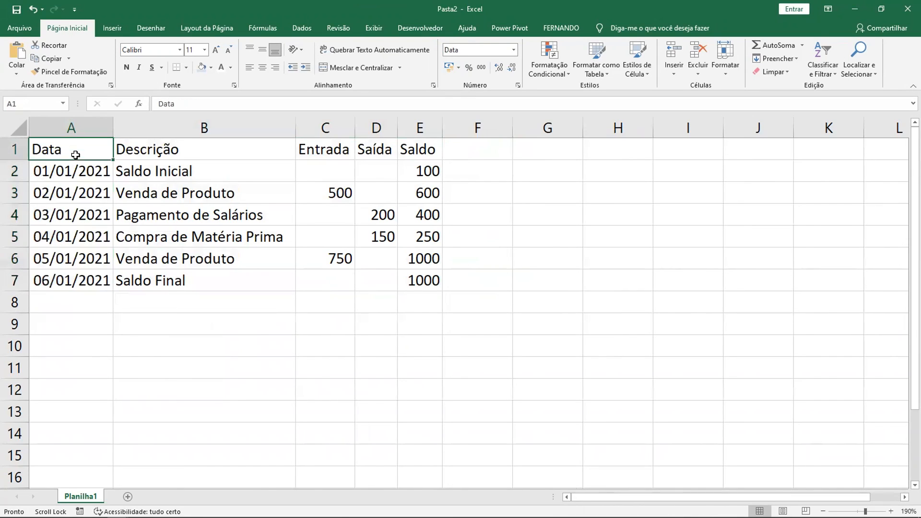
click(189, 152)
drag(202, 168, 207, 281)
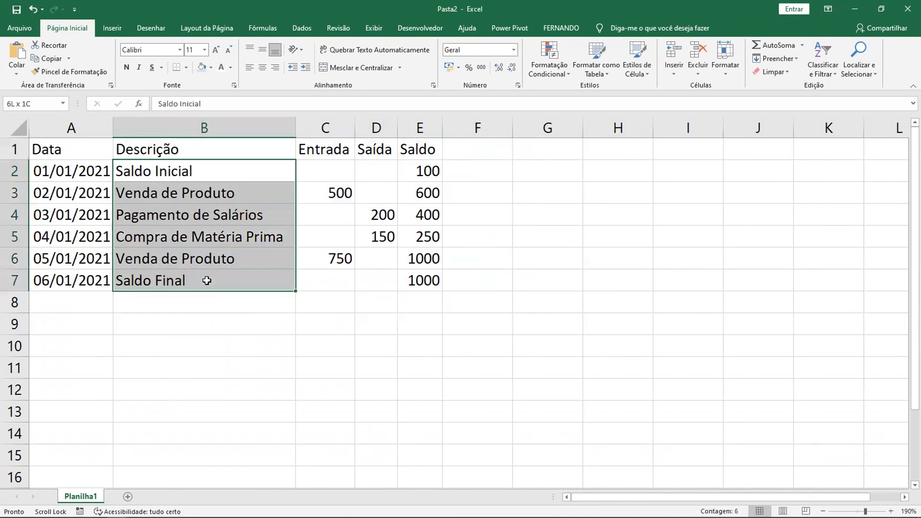
click(328, 152)
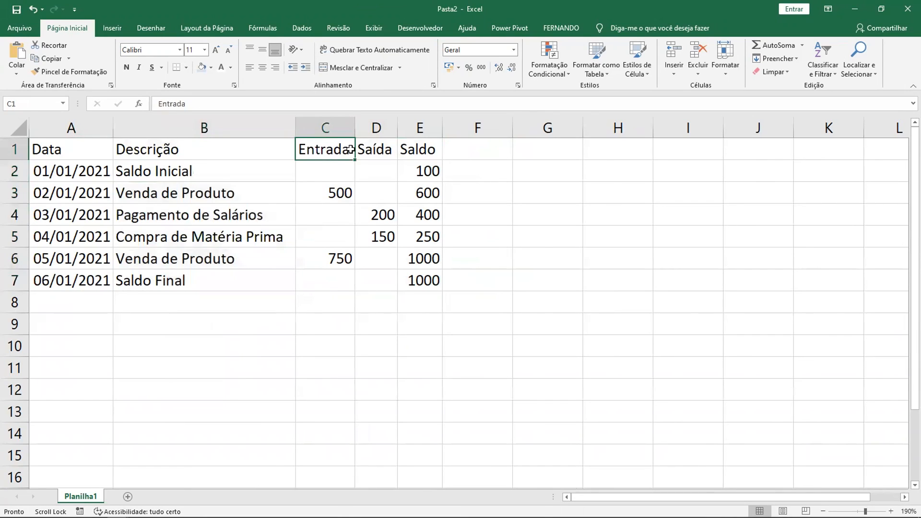
click(367, 150)
click(419, 149)
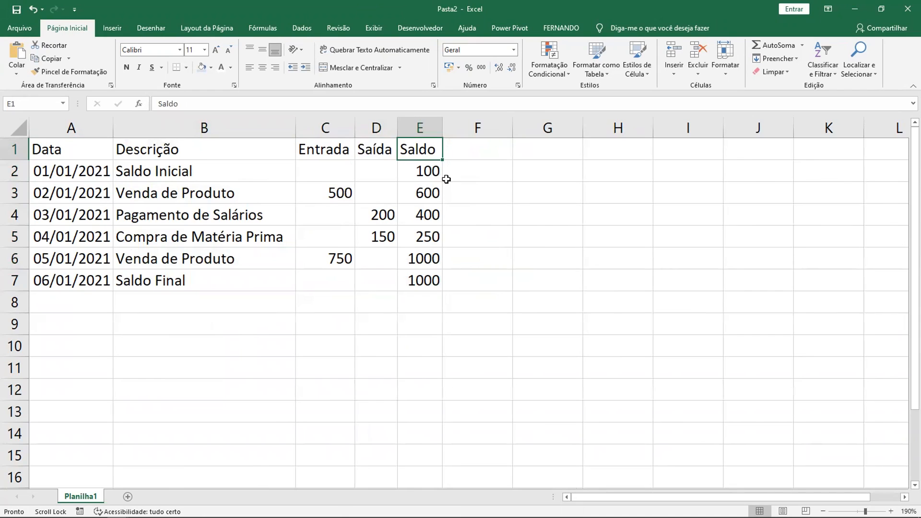
Insert an empty row above the table's header row and select cell A1.
right_click(10, 149)
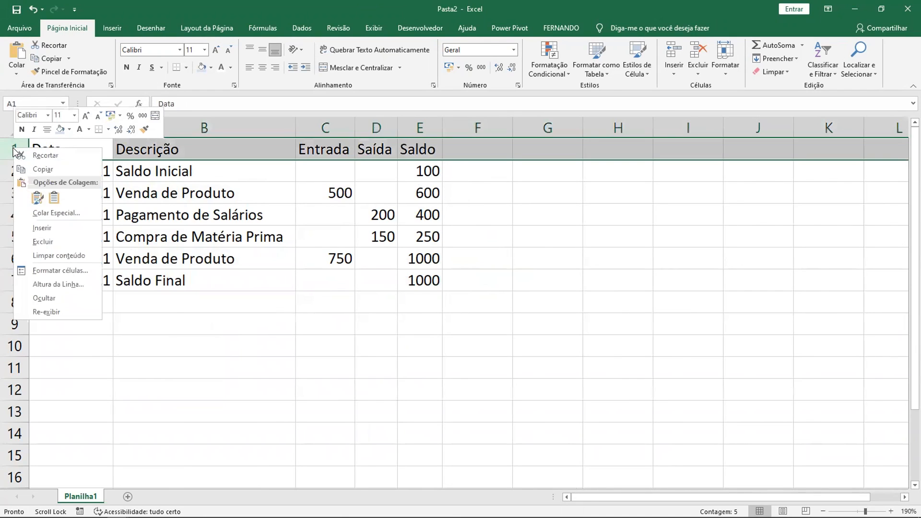
click(49, 229)
click(98, 145)
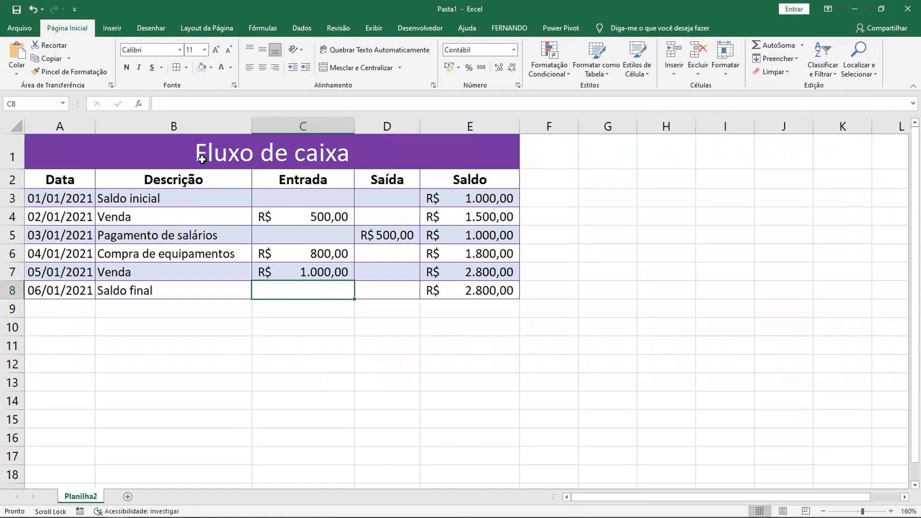
Copy the title text "Fluxo de caixa" from cell A1 of the Pasta1 workbook and paste it into cell A1 of Pasta2.
click(212, 159)
triple_click(194, 104)
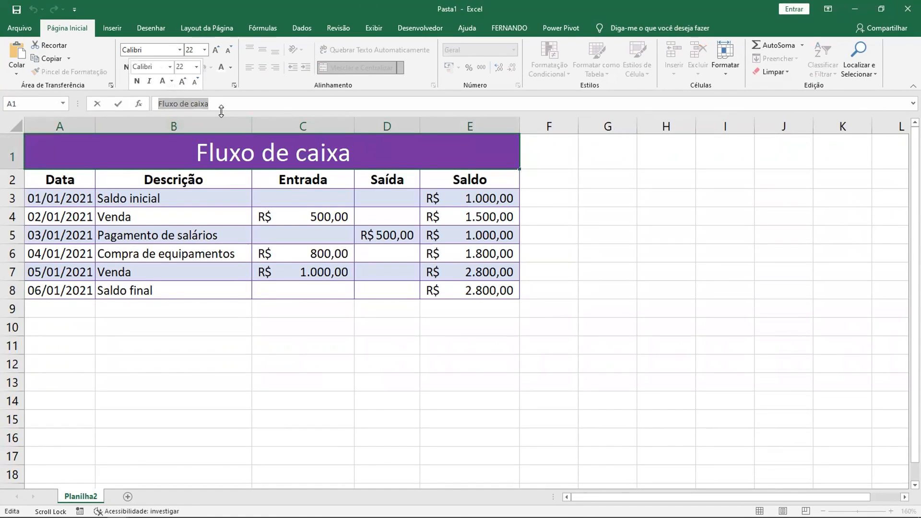
key(alt+Tab)
key(alt+Tab)
key(alt+Tab)
key(alt+Tab)
key(alt+Tab)
key(alt+Tab)
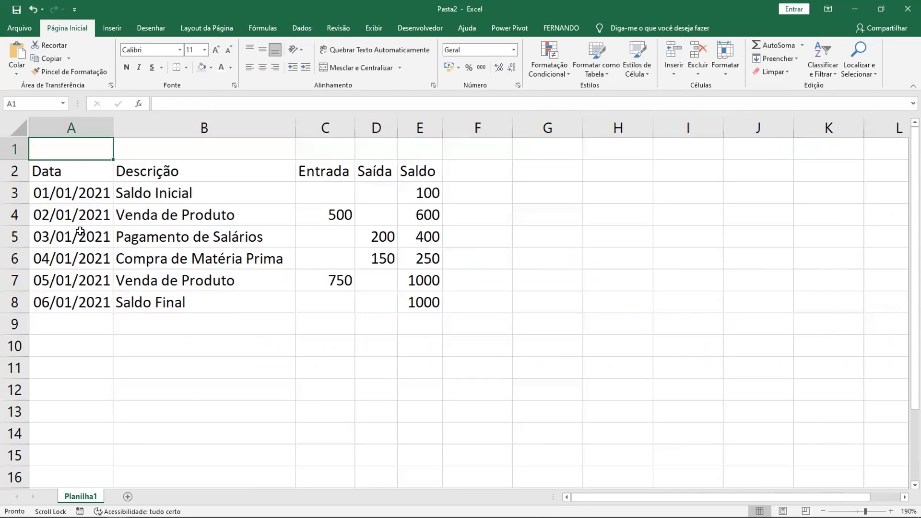
right_click(83, 149)
click(109, 197)
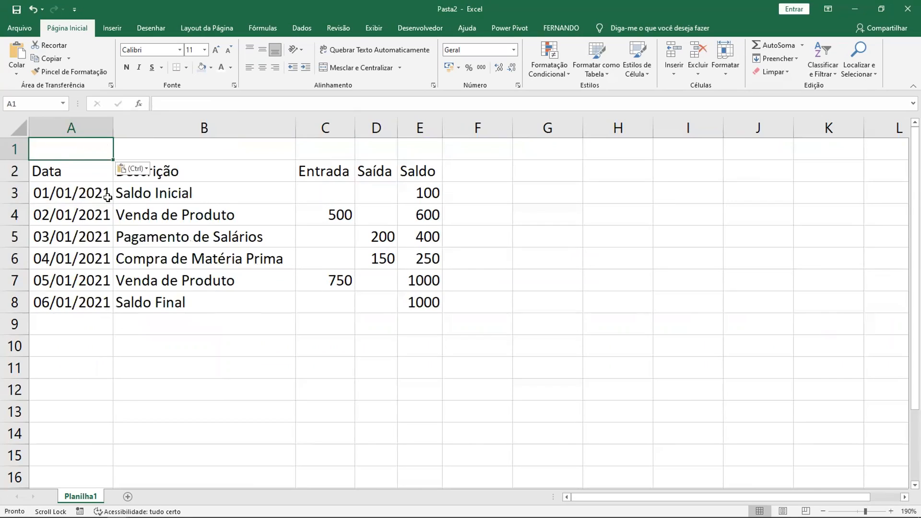
Merge and centre the "Fluxo de caixa" title across A1:E1 and enlarge its font to size 16.
drag(81, 148, 402, 158)
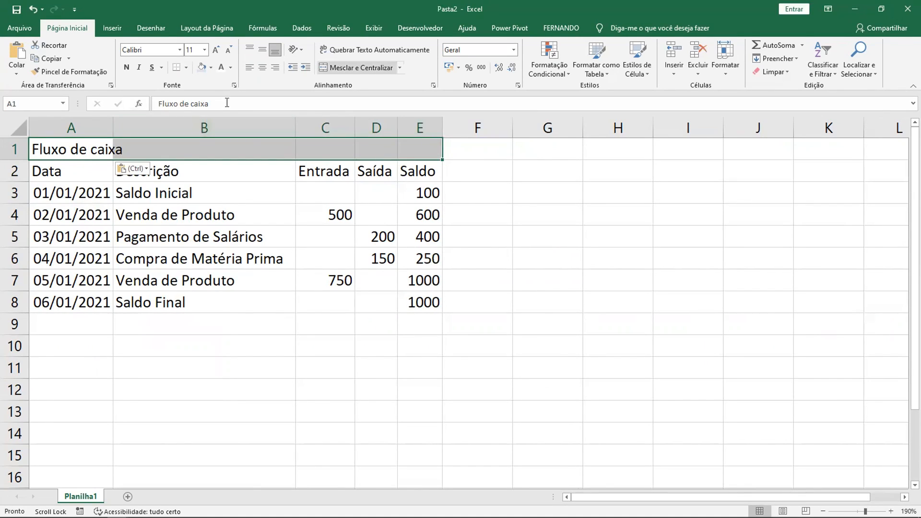
click(355, 67)
click(216, 49)
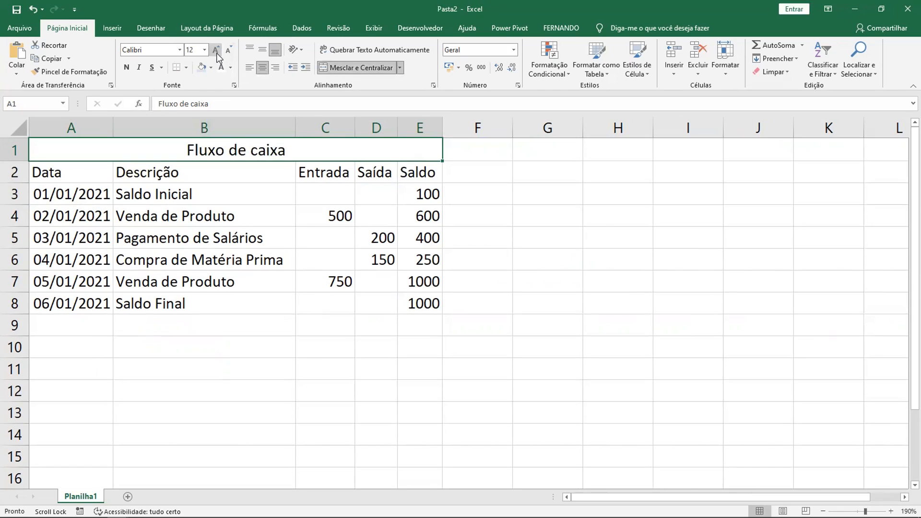
click(216, 50)
click(216, 50)
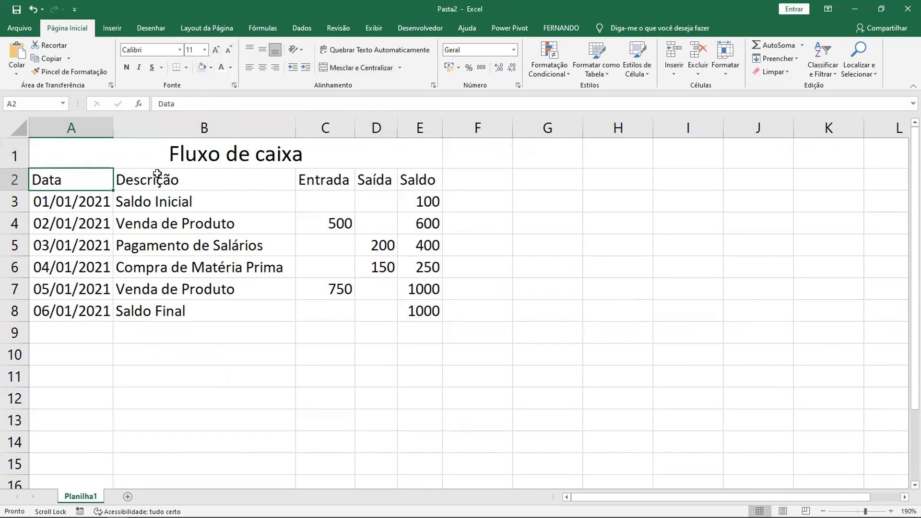
Fill the merged "Fluxo de caixa" title cell with the standard dark blue and set its text colour to white.
drag(78, 146, 355, 311)
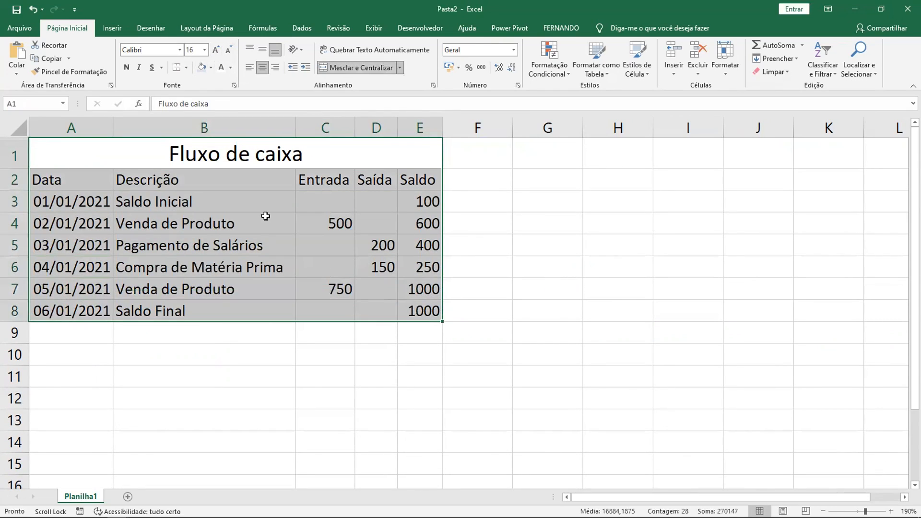
click(214, 158)
click(211, 69)
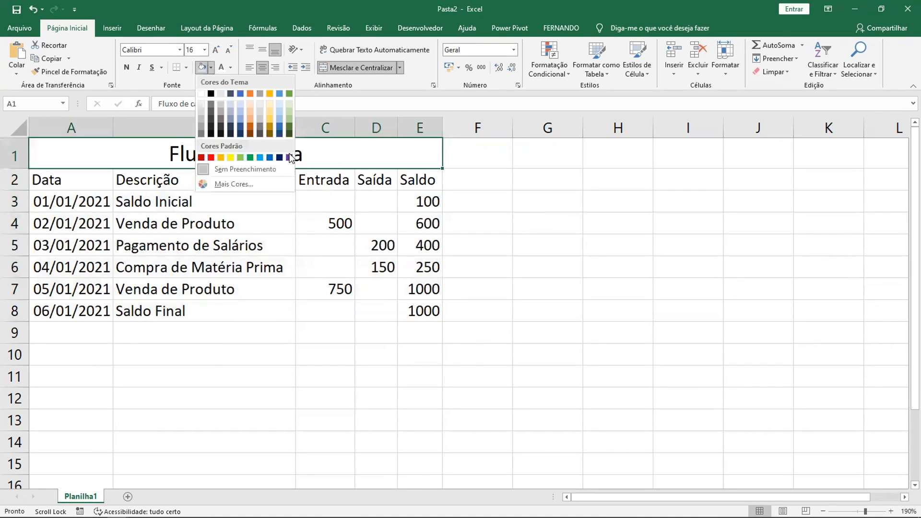
click(280, 158)
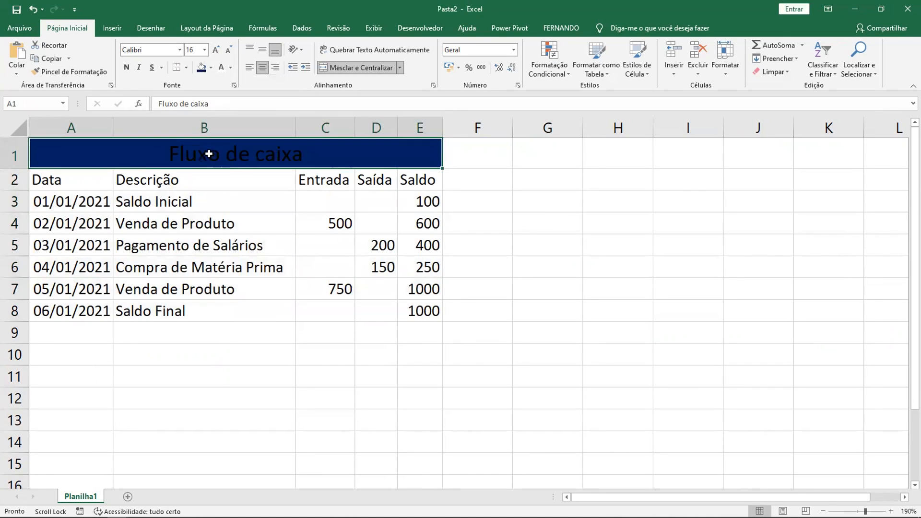
click(219, 70)
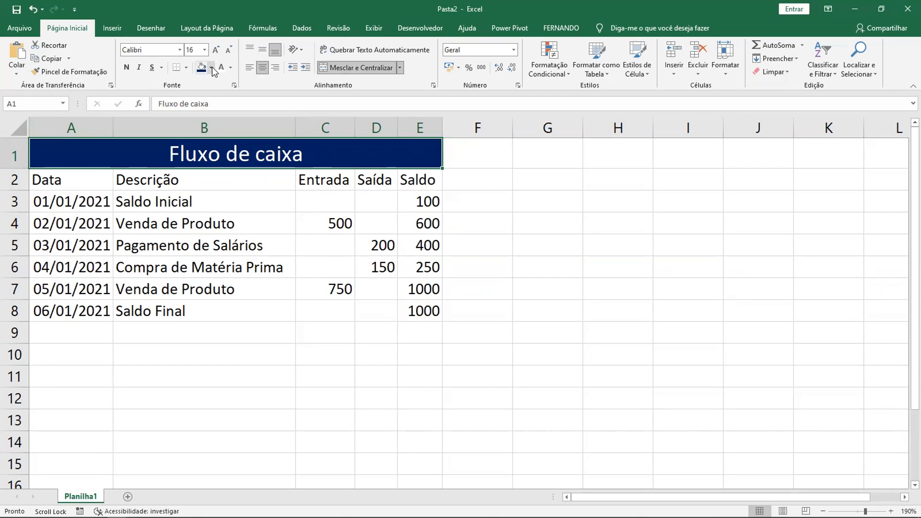
Shade rows 3, 5 and 7 of the table, columns A to E, with the lightest theme blue.
drag(72, 201, 419, 205)
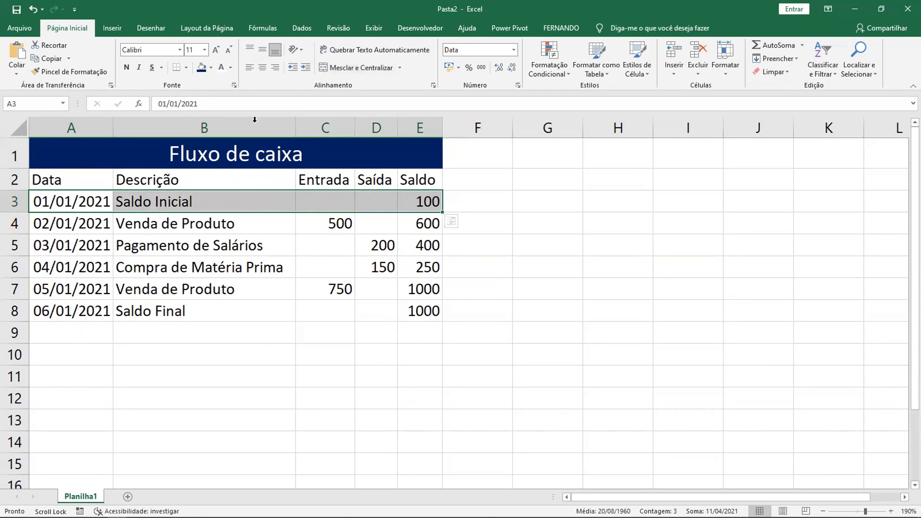
click(211, 68)
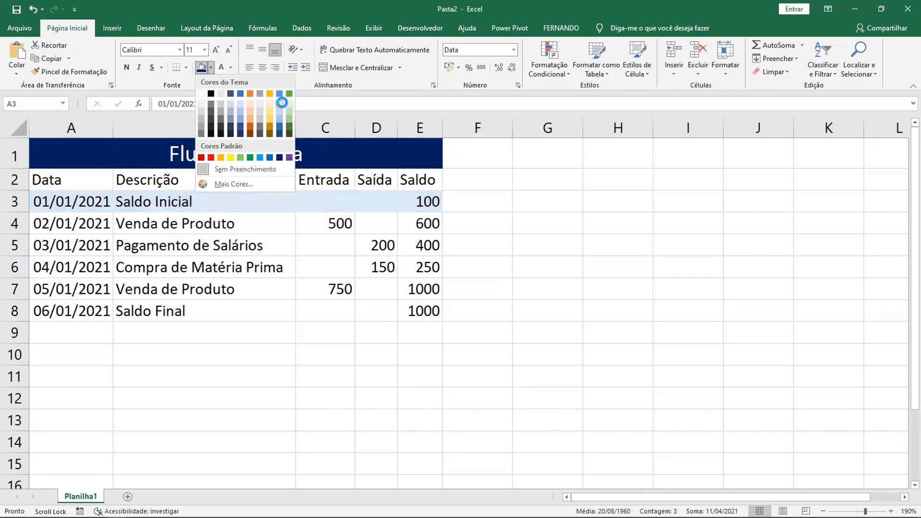
click(282, 103)
drag(79, 242, 405, 249)
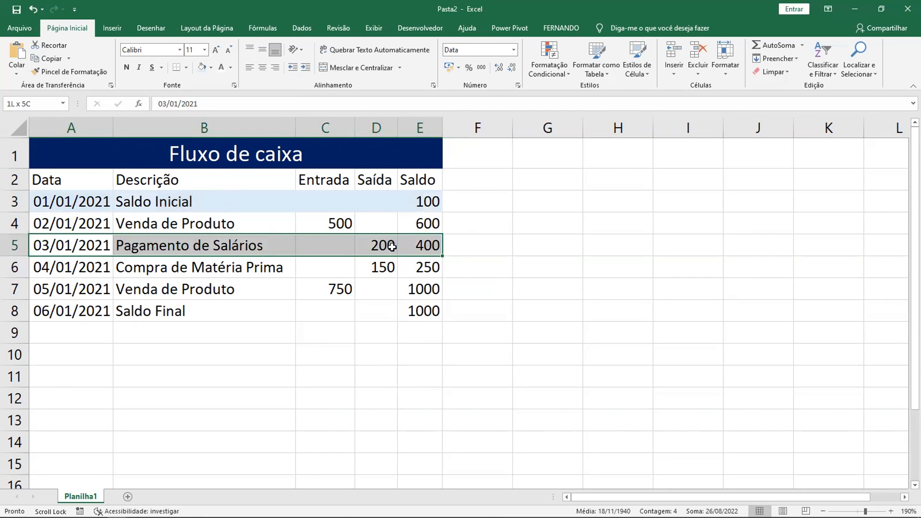
click(201, 67)
drag(87, 283, 403, 287)
click(202, 66)
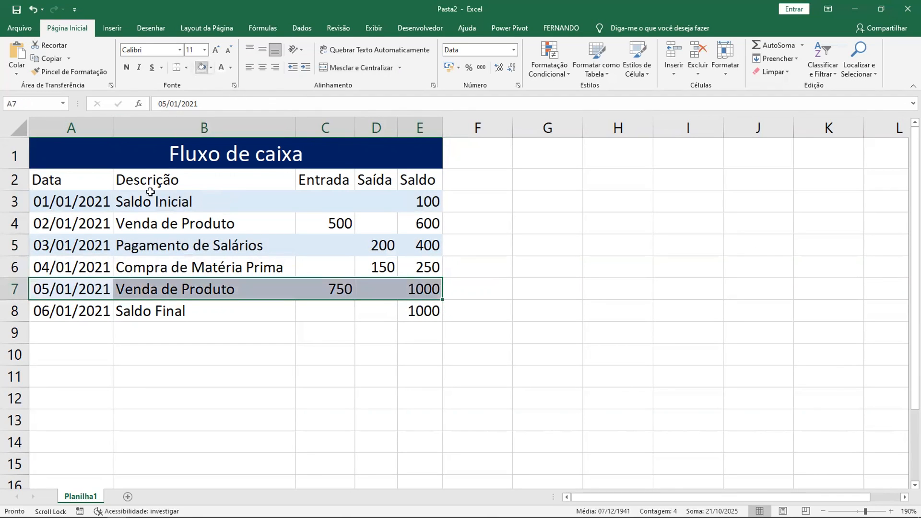
Set the border line colour to dark blue and apply all borders to the table range A1:E8.
click(116, 352)
drag(82, 149, 422, 310)
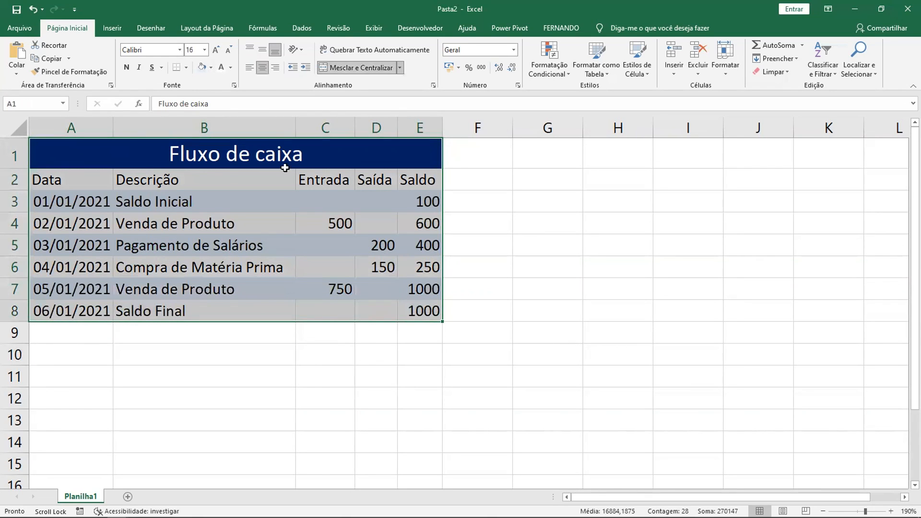
click(187, 67)
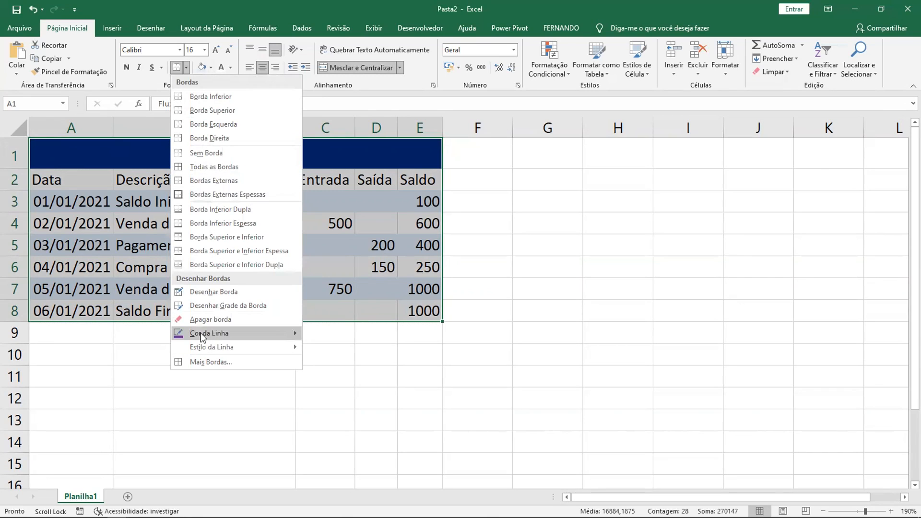
mouse_move(201, 333)
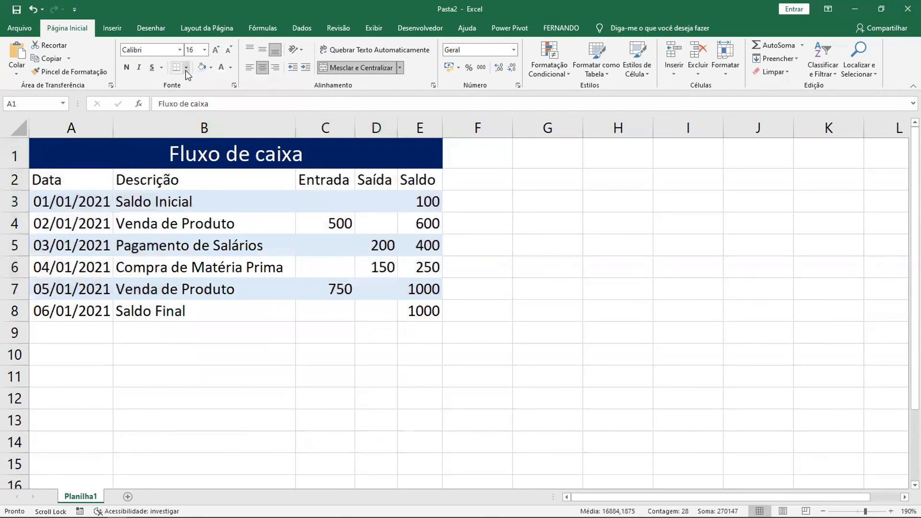
click(186, 68)
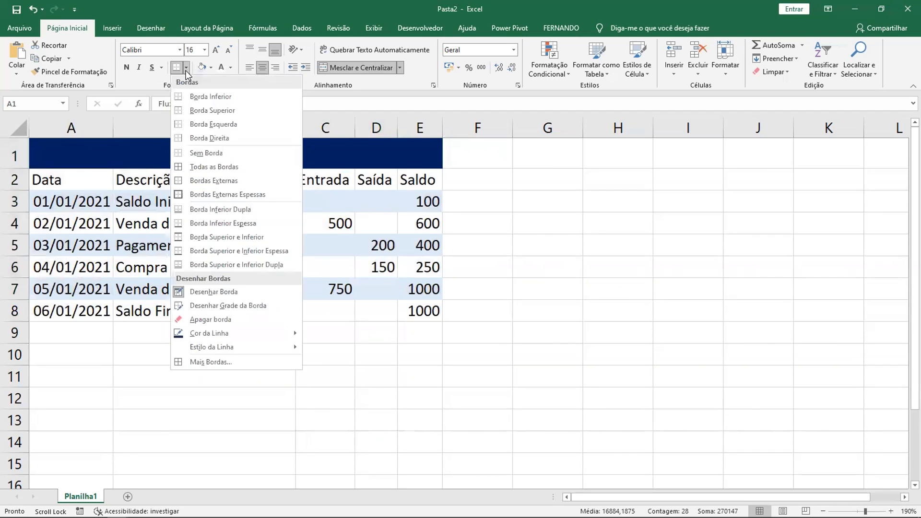
click(201, 166)
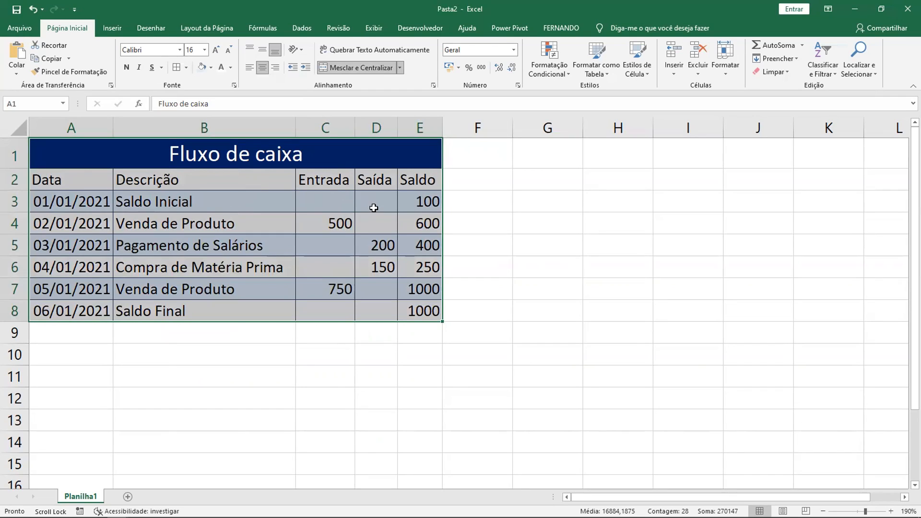
Format the amounts in C3:E8 as accounting values in R$ and widen columns D and E to fit them.
double_click(355, 130)
drag(398, 128, 496, 128)
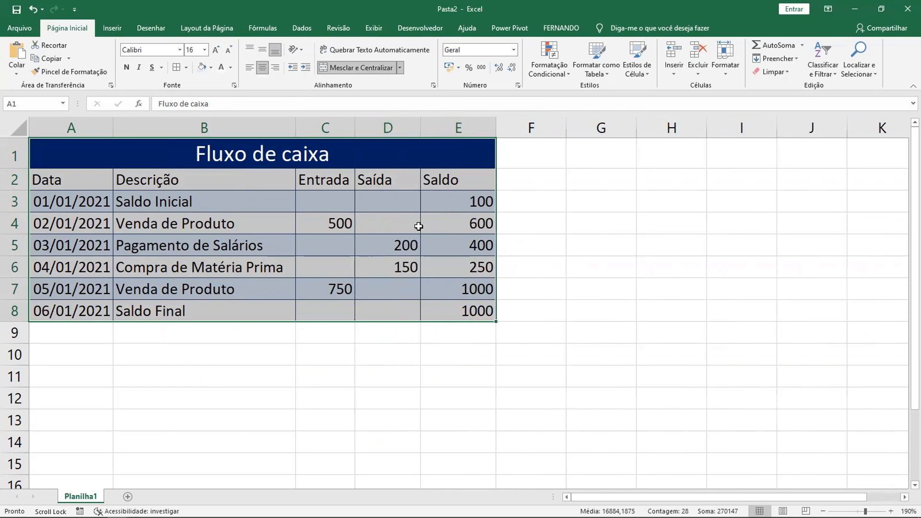
click(335, 202)
drag(336, 200, 473, 312)
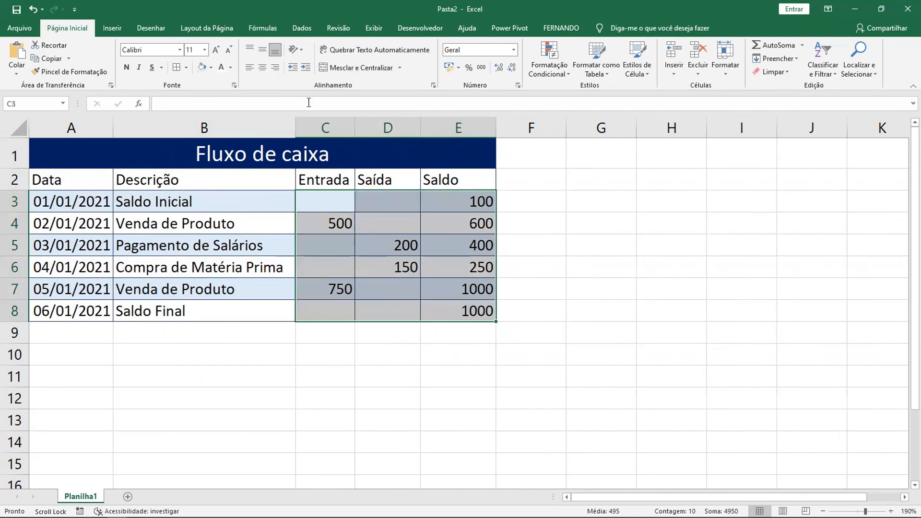
click(440, 53)
drag(516, 128, 539, 128)
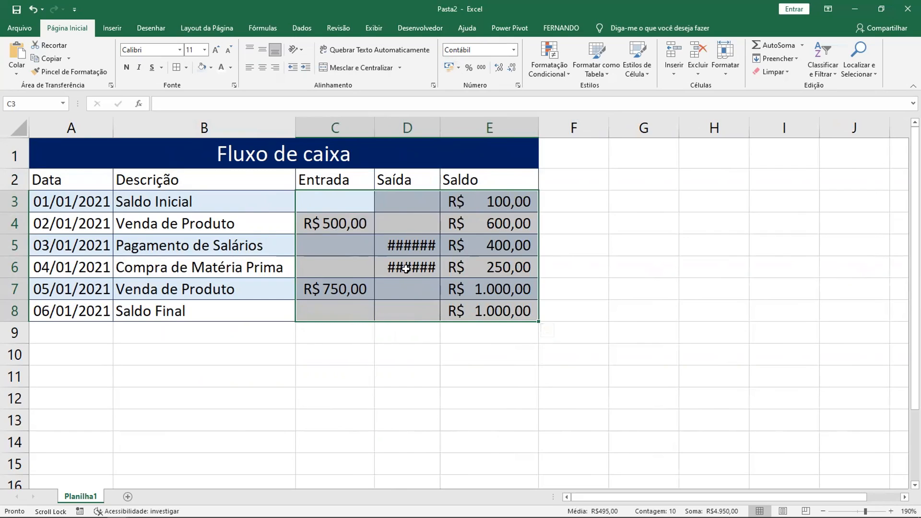
click(425, 219)
drag(441, 127, 472, 128)
mouse_move(571, 127)
mouse_down()
mouse_move(606, 126)
mouse_move(581, 127)
mouse_up()
click(629, 227)
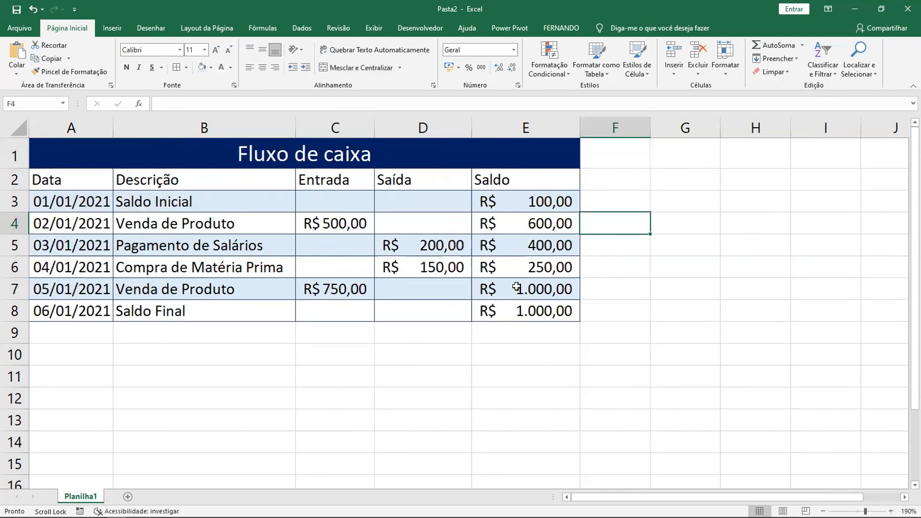
Centre the header labels in A2:E2 horizontally.
drag(56, 184, 528, 182)
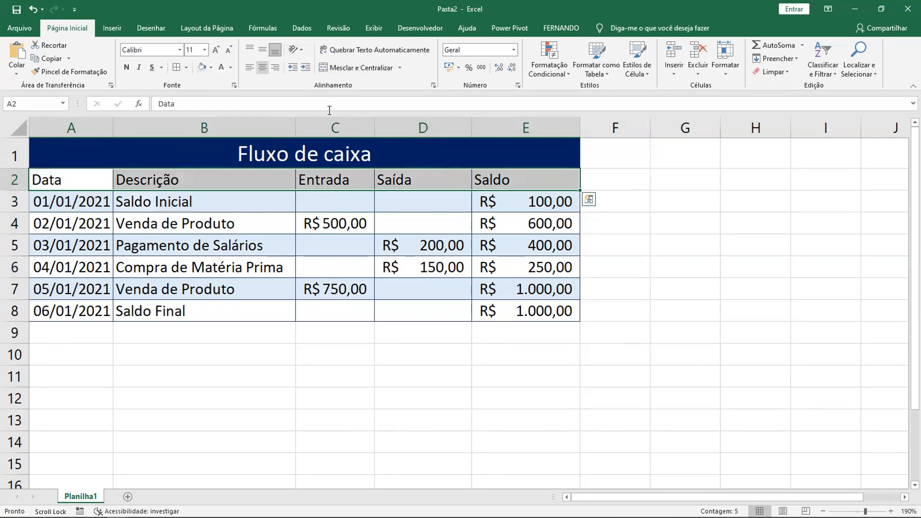
click(262, 68)
click(465, 223)
click(605, 233)
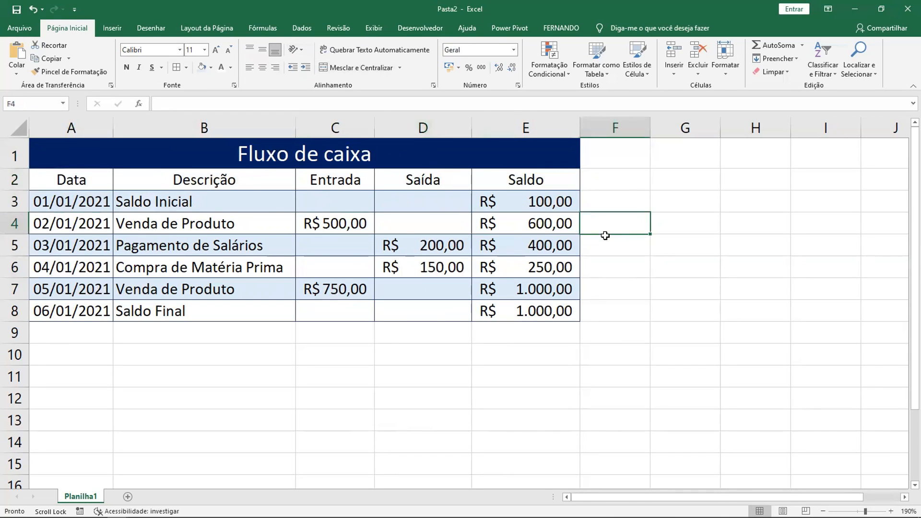
drag(85, 152, 521, 313)
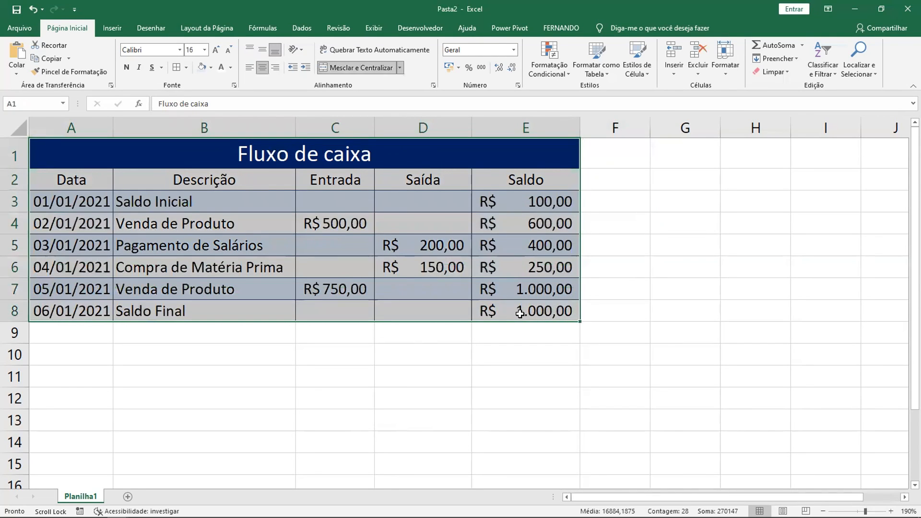
click(58, 174)
drag(70, 201, 72, 312)
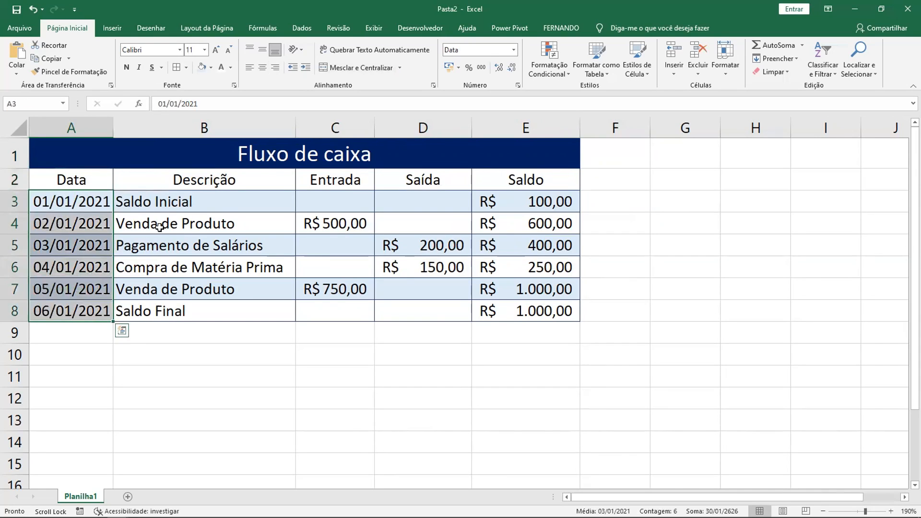
drag(187, 202, 185, 288)
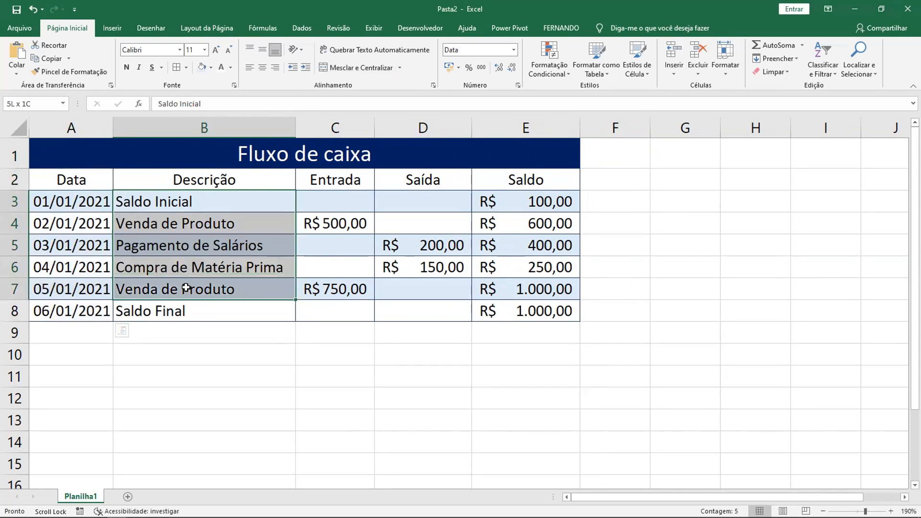
Fill the "Saldo Final" cell B8 with dark blue and set its text colour to white.
click(152, 315)
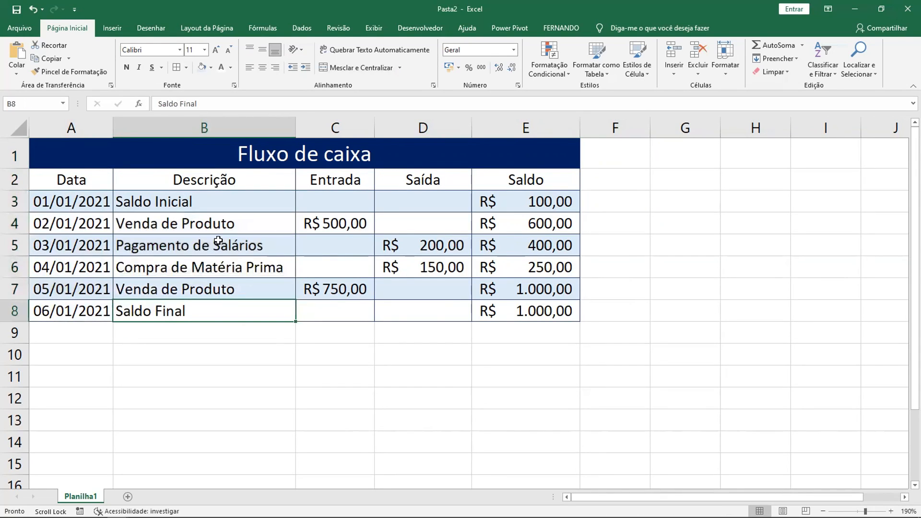
click(202, 68)
click(212, 68)
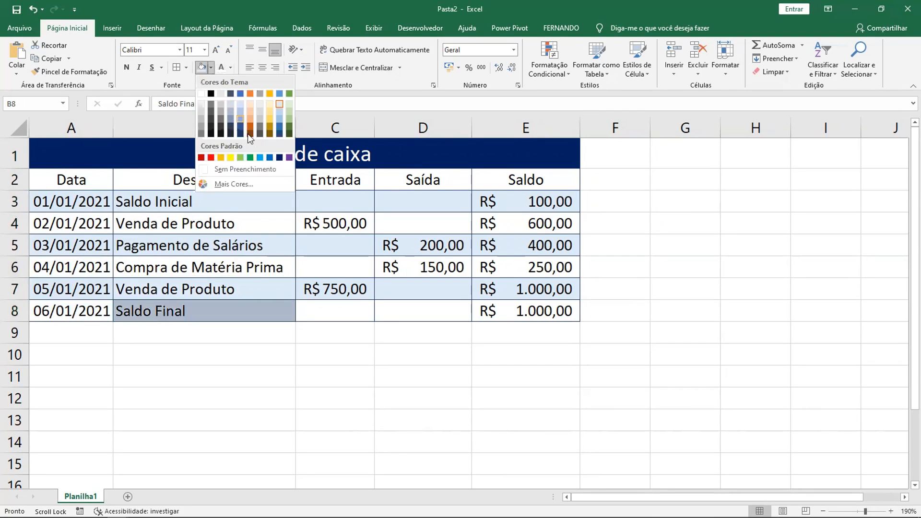
click(225, 68)
click(352, 247)
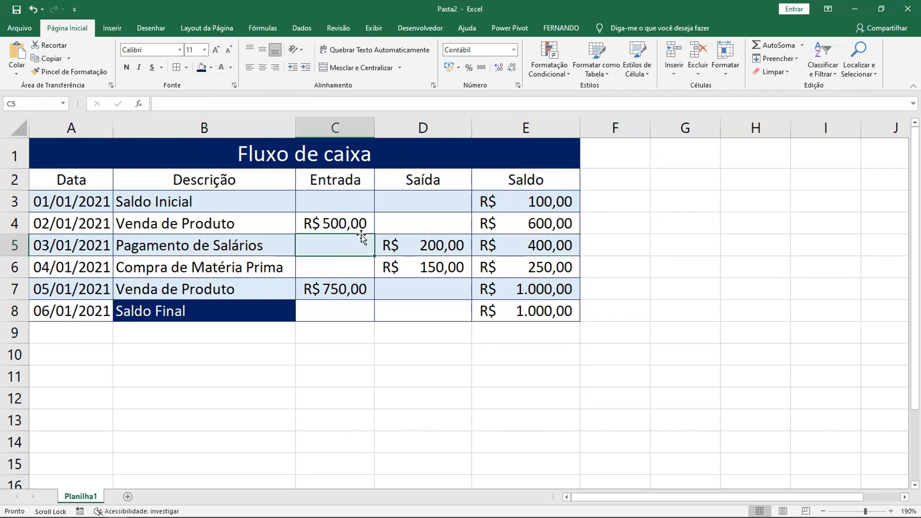
click(198, 202)
click(549, 202)
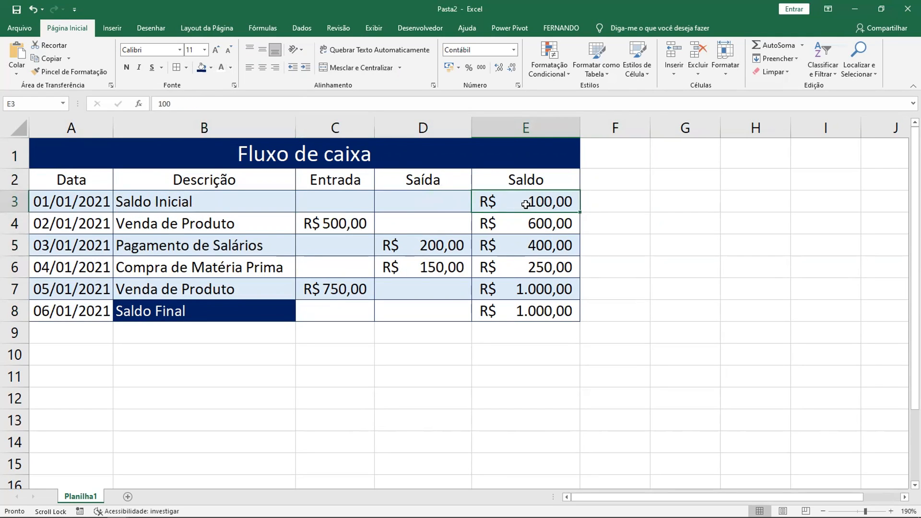
click(349, 199)
drag(349, 198, 418, 305)
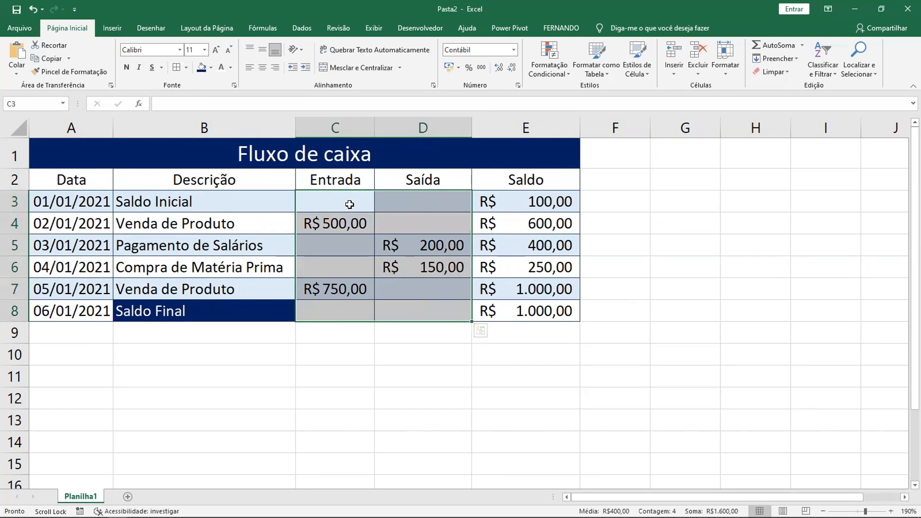
click(331, 200)
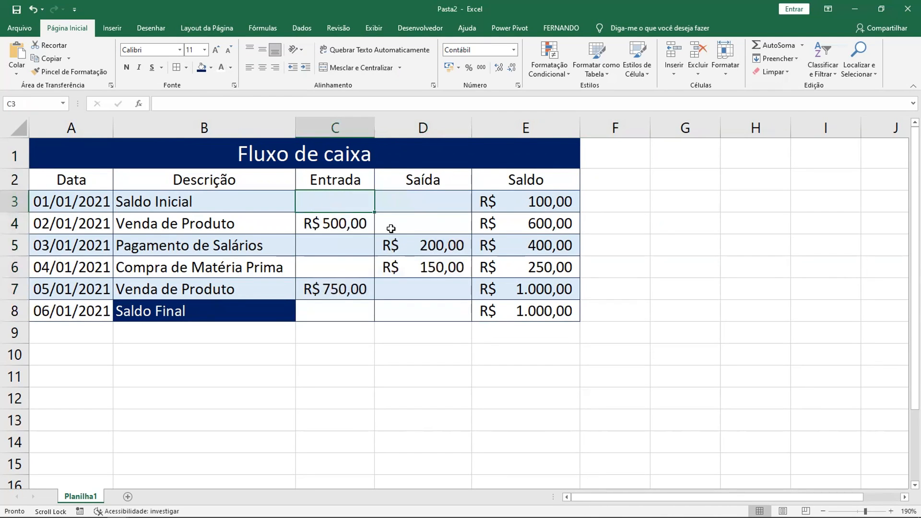
Clear the typed balances from the Saldo column, cells E3:E8.
drag(540, 213, 568, 313)
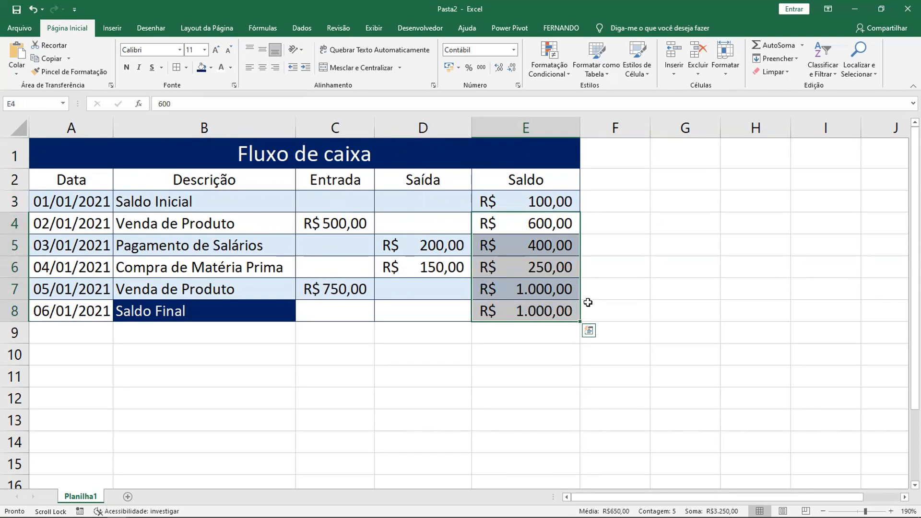
drag(559, 201, 559, 305)
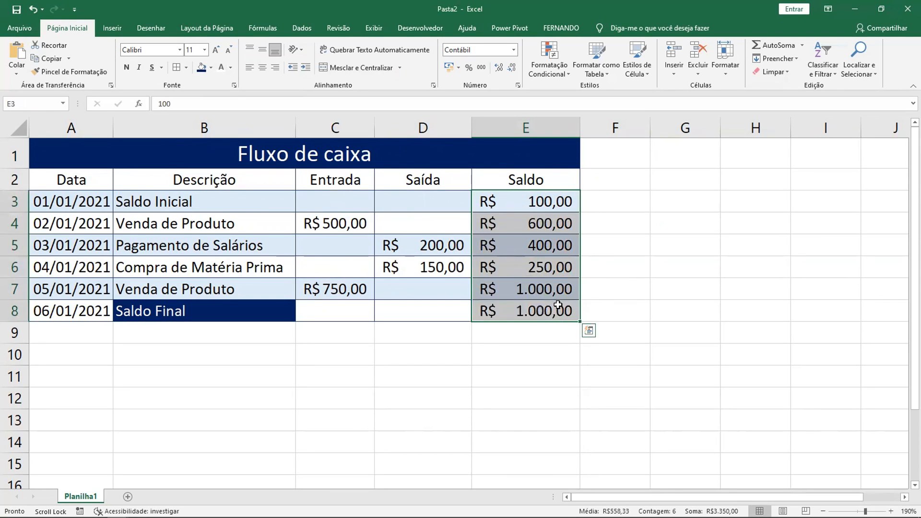
key(Delete)
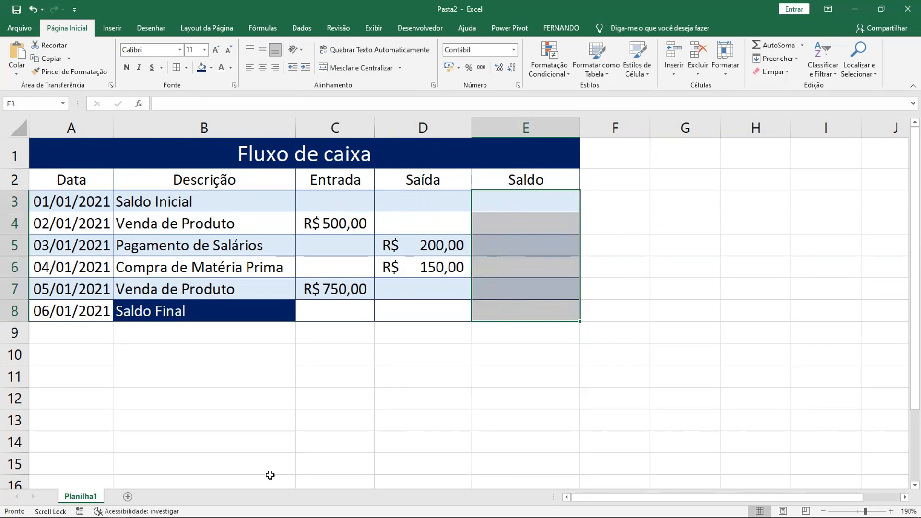
Switch to the ChatGPT chat in the browser, maximize it and highlight "Soma de entradas e saídas" in the answer on required functions.
mouse_move(103, 517)
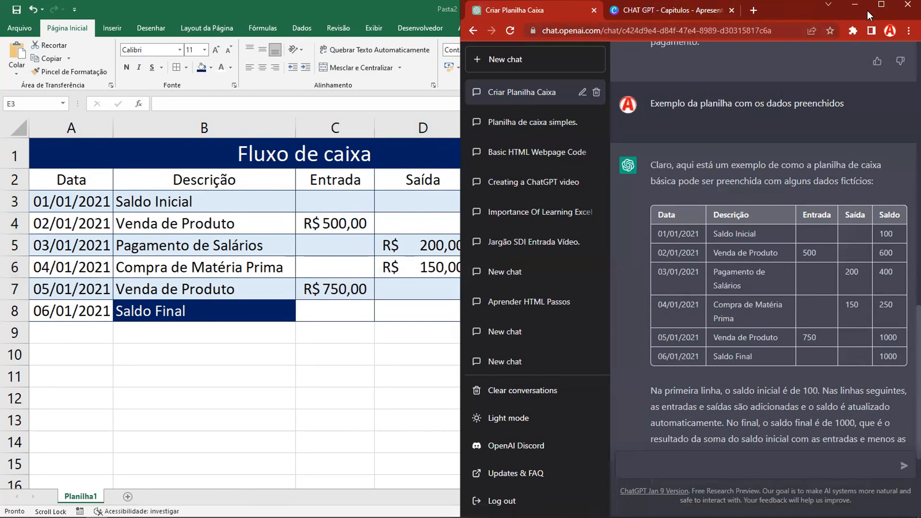
click(881, 7)
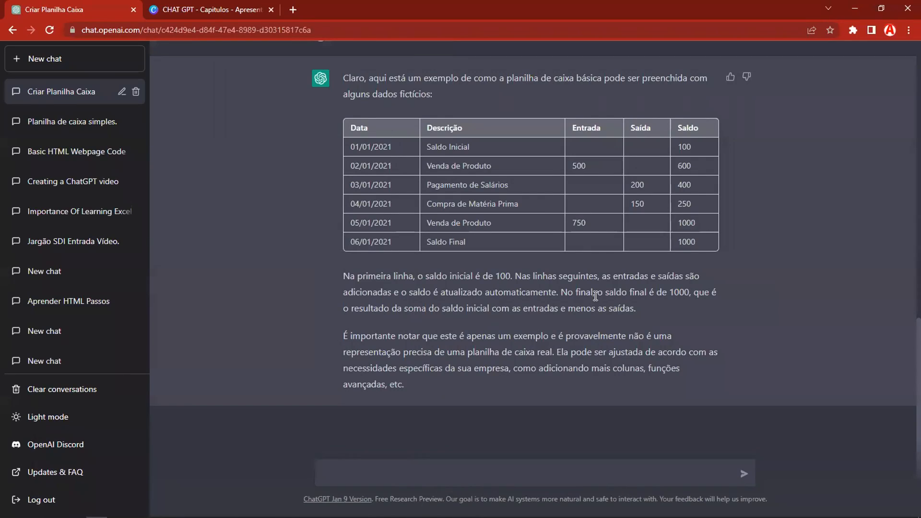
scroll(536, 284, up, 6)
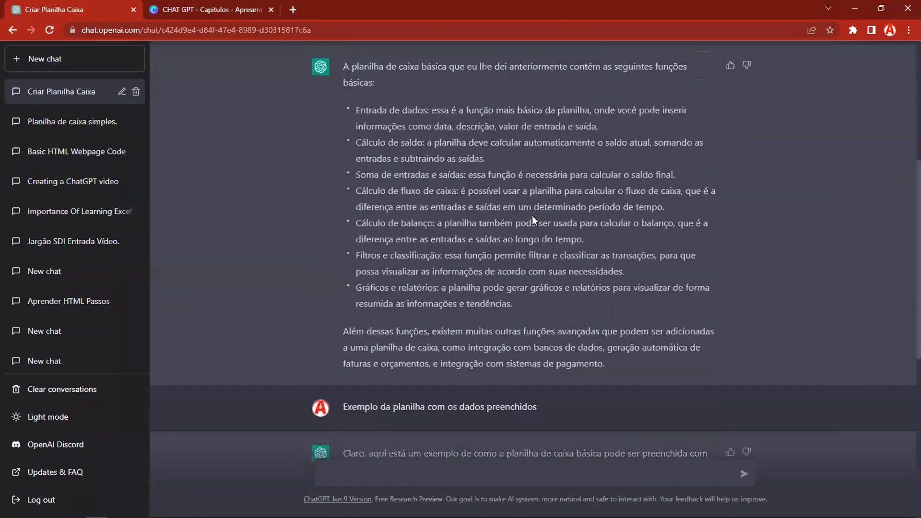
scroll(531, 215, up, 2)
drag(358, 205, 464, 205)
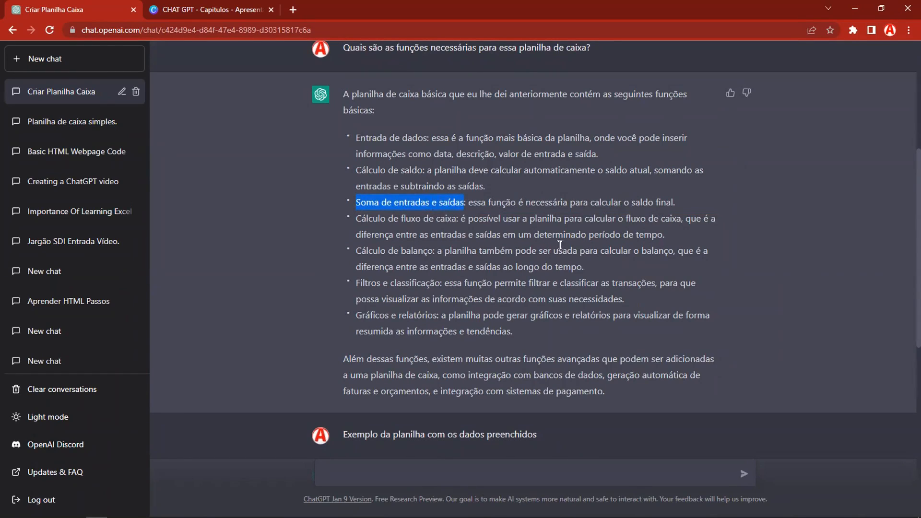
Highlight "Entrada de dados", "Cálculo de saldo" and "Soma de entradas e saídas" in turn to review the functions ChatGPT lists.
drag(360, 140, 428, 138)
drag(356, 170, 423, 171)
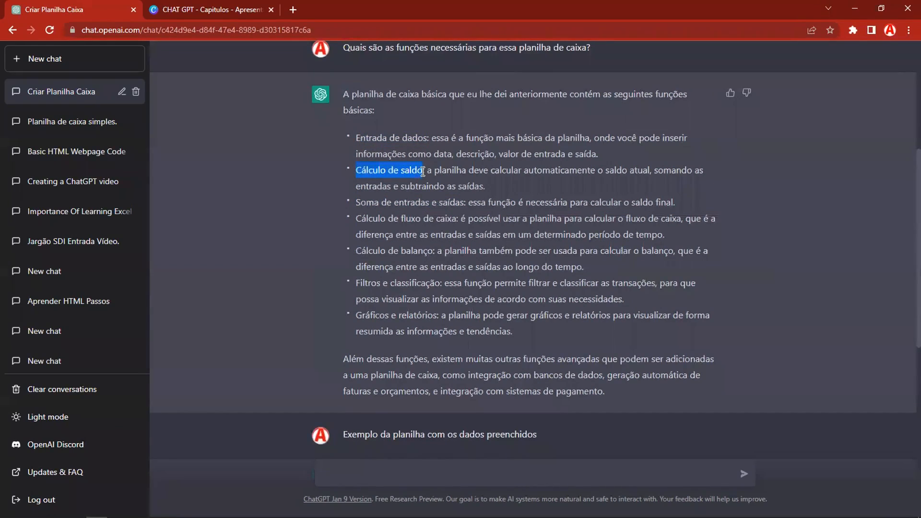
drag(357, 203, 432, 206)
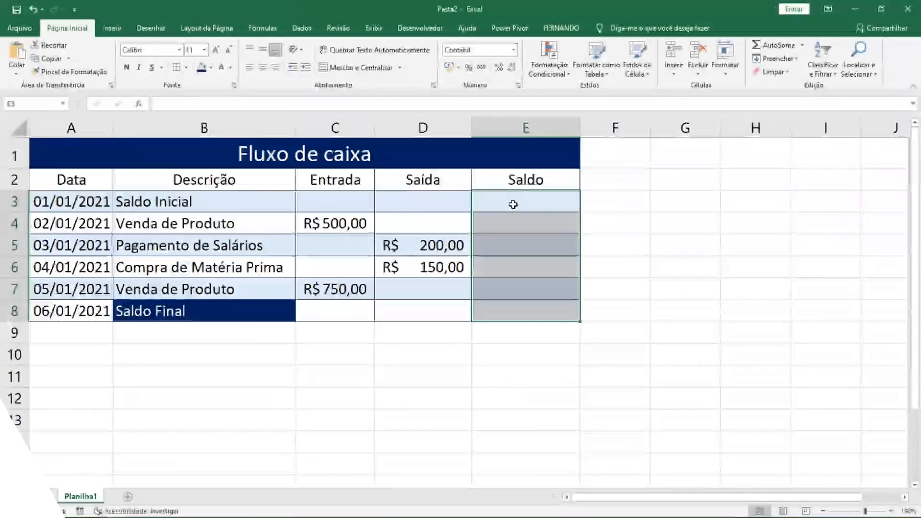
Switch back to the Excel workbook and enter 1000 as the Saldo Inicial balance in cell E3.
text(1)
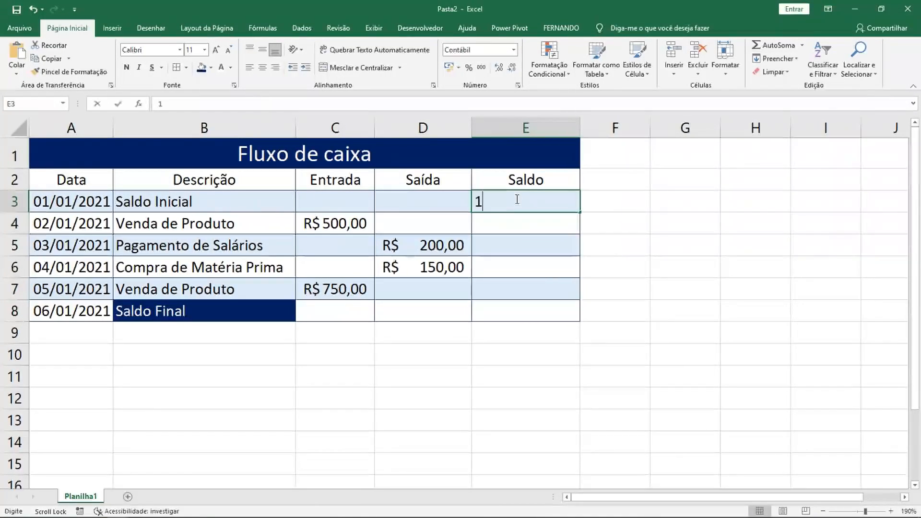
text(000)
click(606, 221)
click(540, 202)
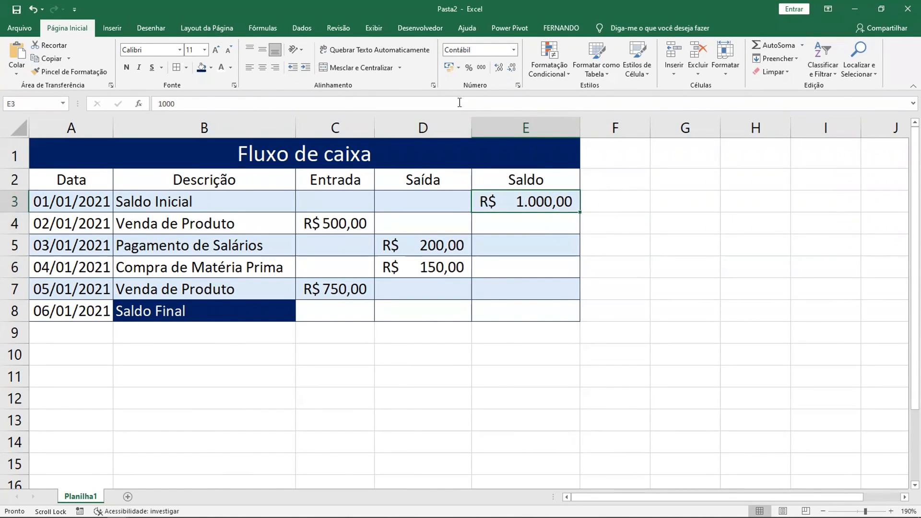
Enter the formula =E3+C4-D4 in cell E4 to calculate the balance for 02/01/2021.
click(526, 228)
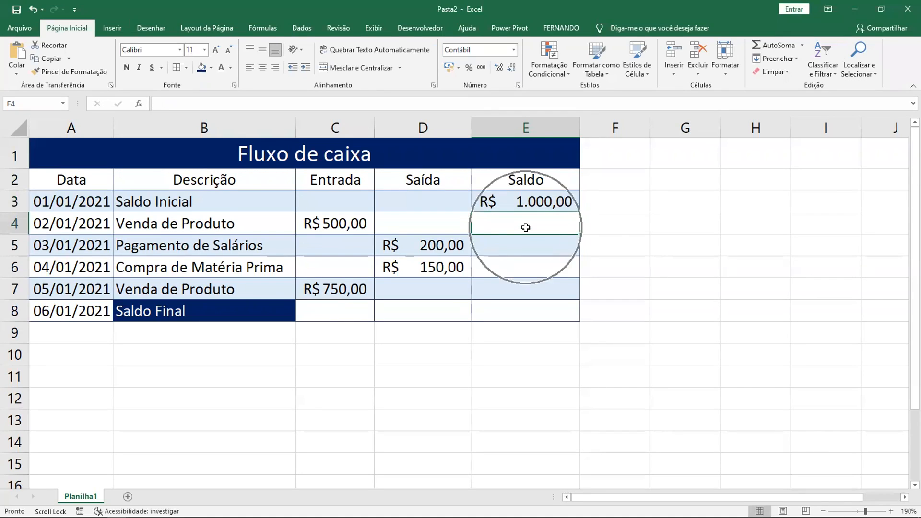
text(=)
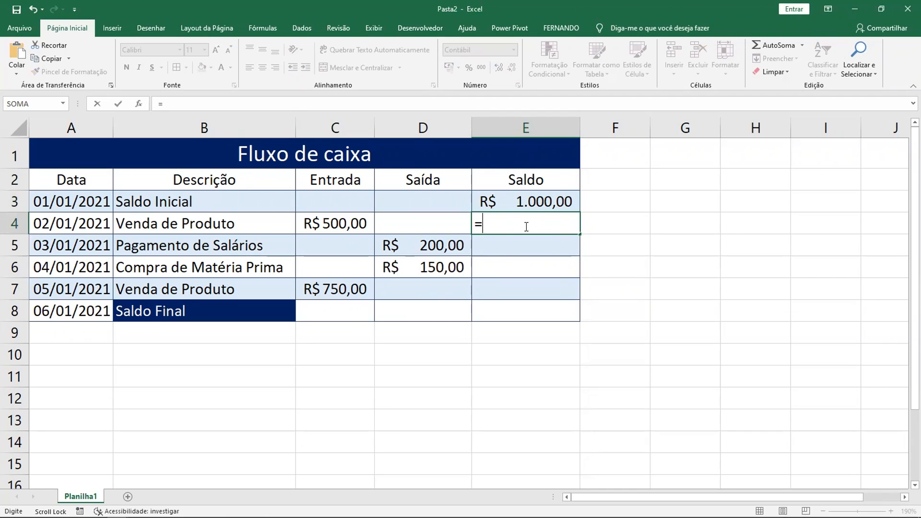
click(525, 199)
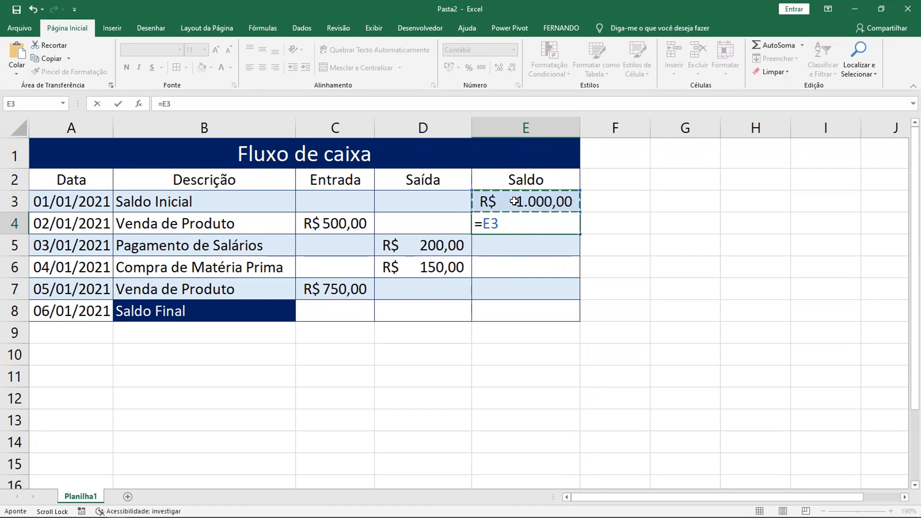
text(+)
click(333, 222)
text(-)
click(422, 222)
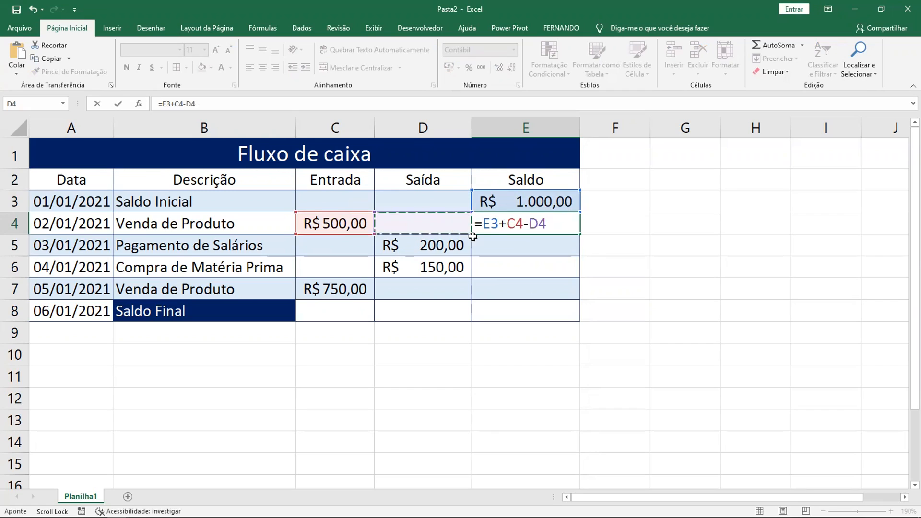
key(Return)
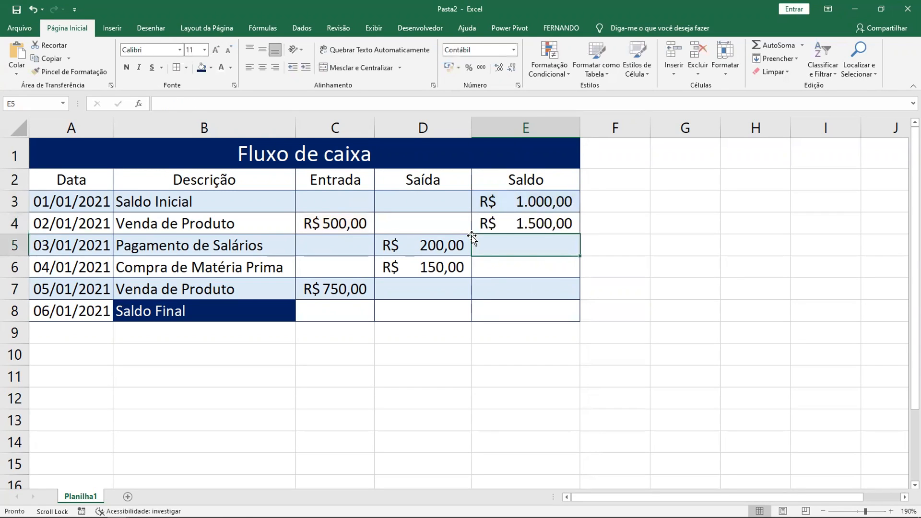
Enter the formula =E4+C5-D5 in cell E5 for the "Pagamento de Salários" balance.
text(=)
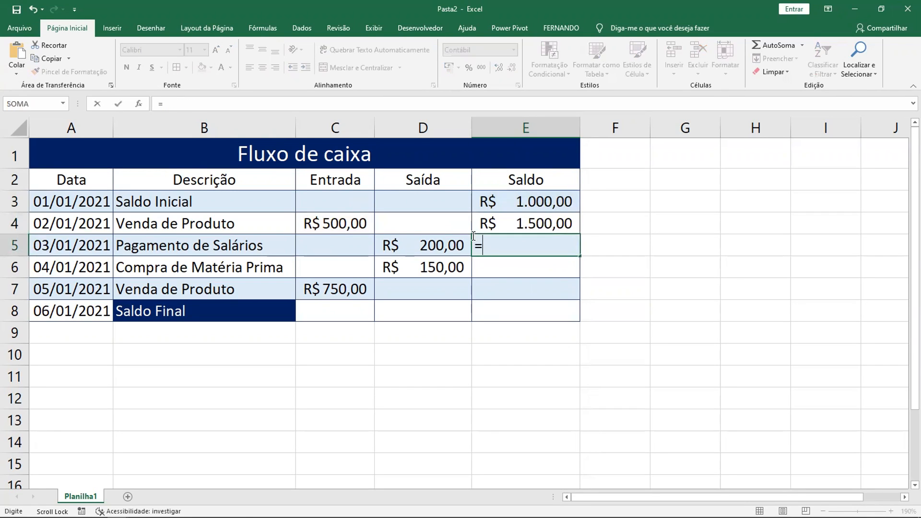
click(536, 220)
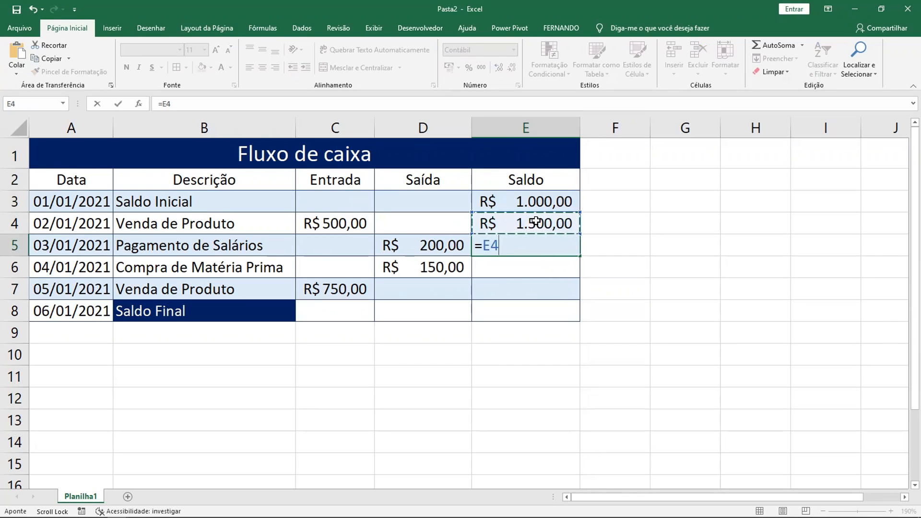
text(+)
click(332, 246)
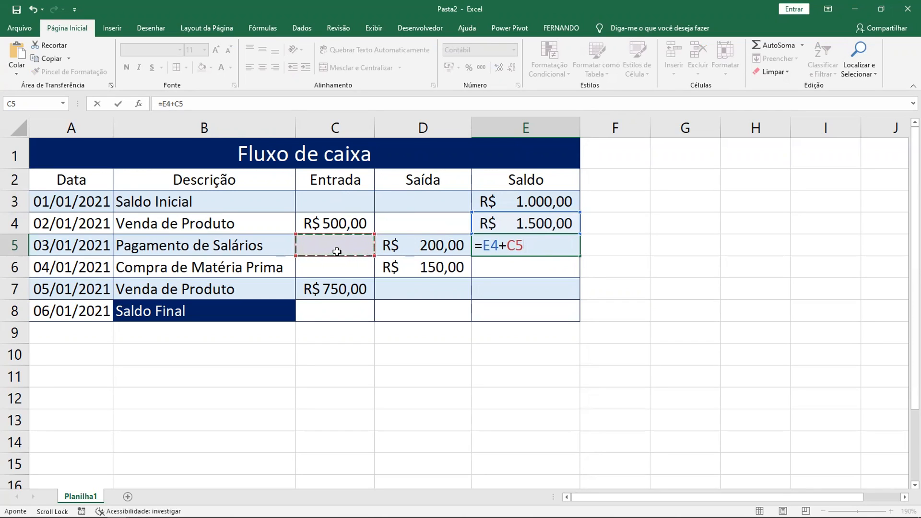
text(-)
click(437, 245)
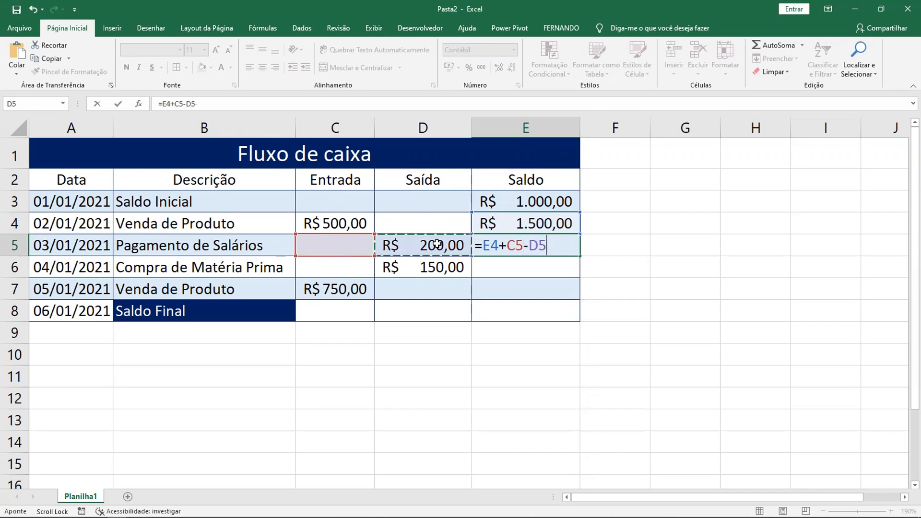
key(Return)
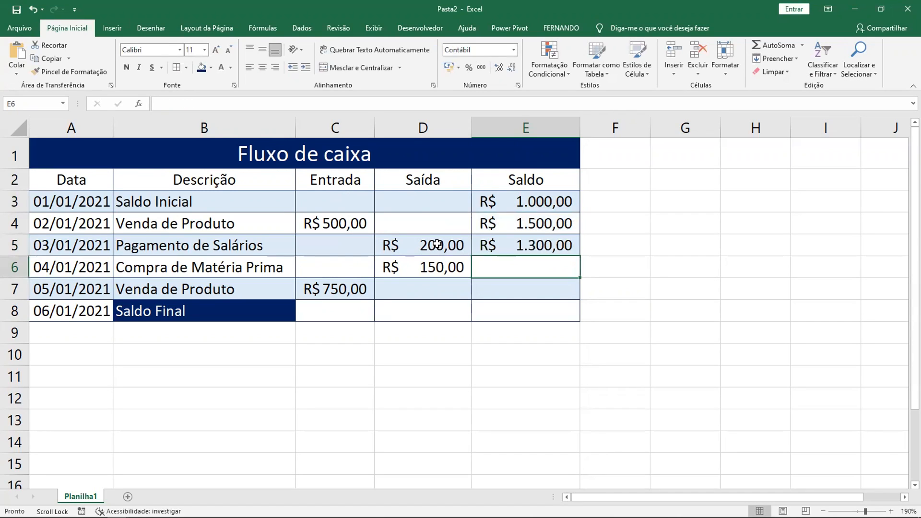
Enter the formula =E5+C6-D6 in cell E6 for the "Compra de Matéria Prima" balance.
text(=)
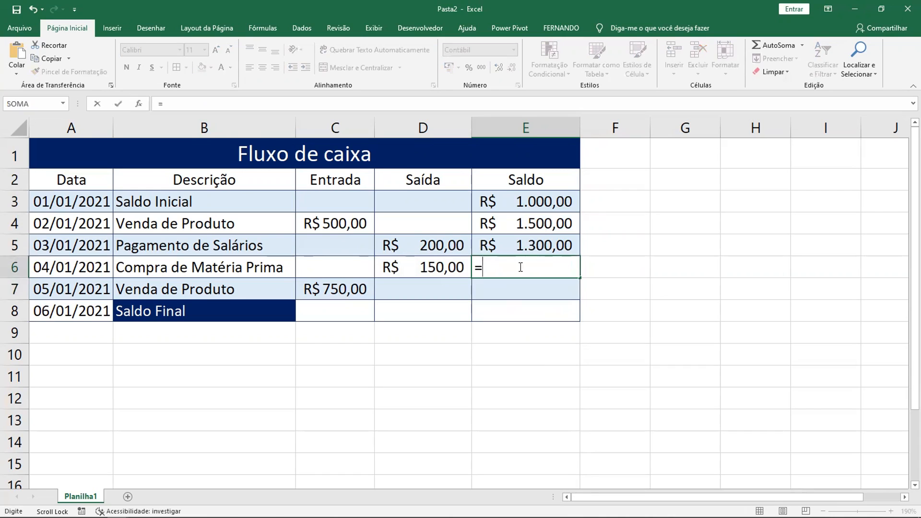
click(516, 244)
text(+)
click(335, 267)
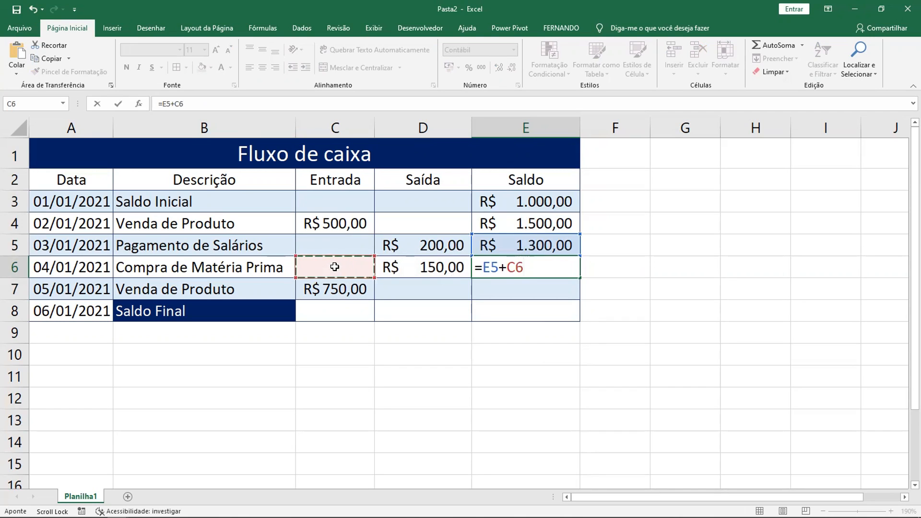
text(-)
click(410, 271)
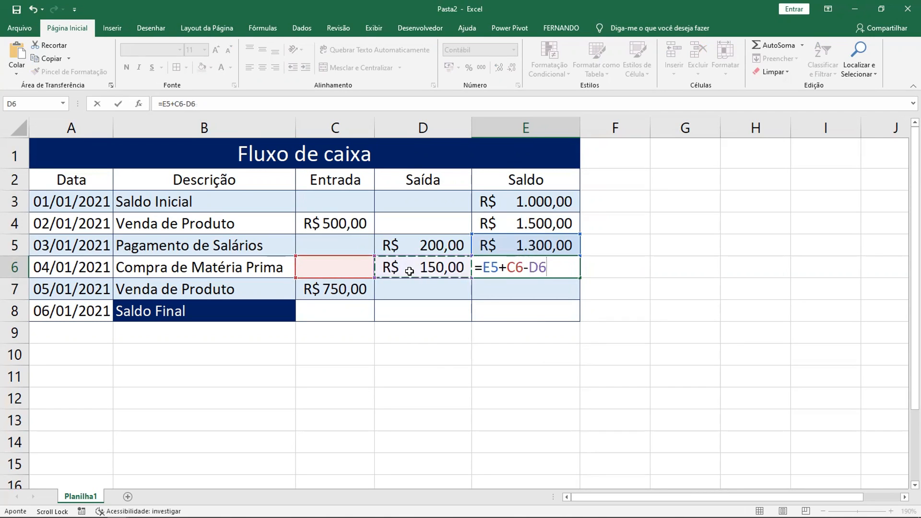
key(Return)
Enter the formula =E6+C7-D7 in cell E7 to calculate the balance for 05/01/2021.
text(=)
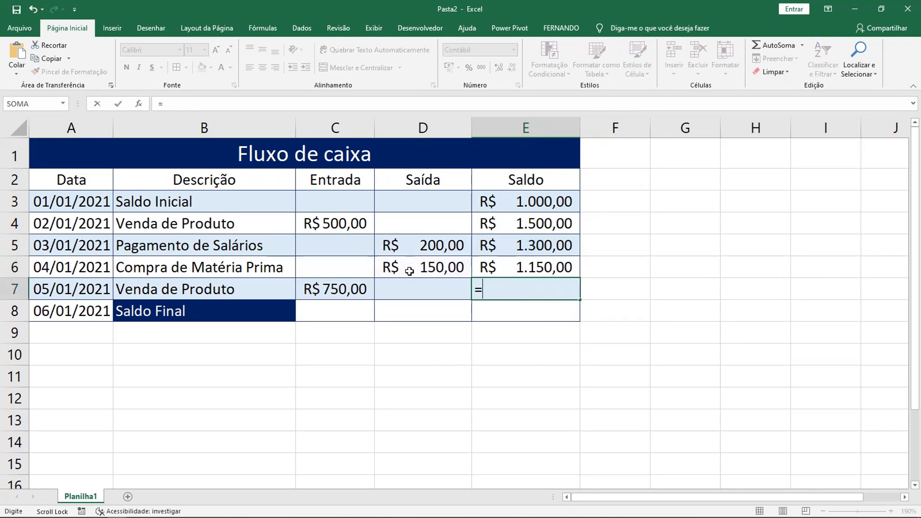
click(511, 267)
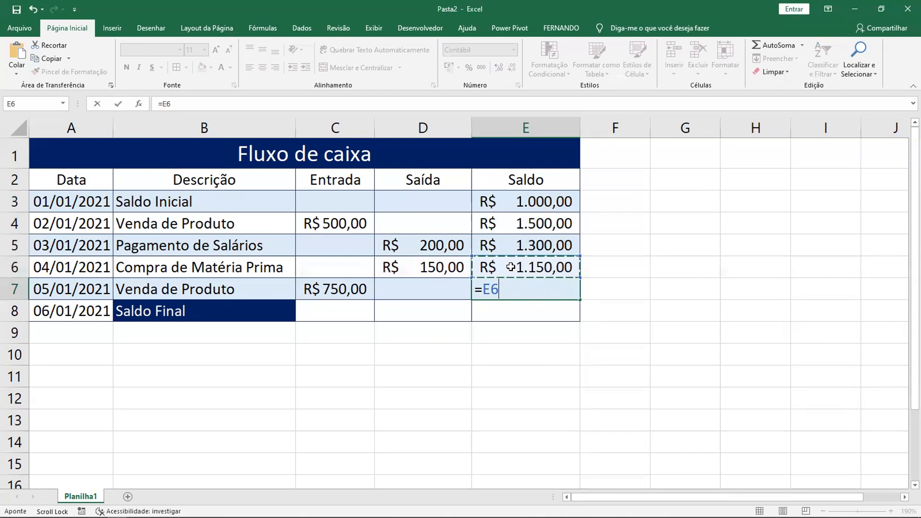
text(+)
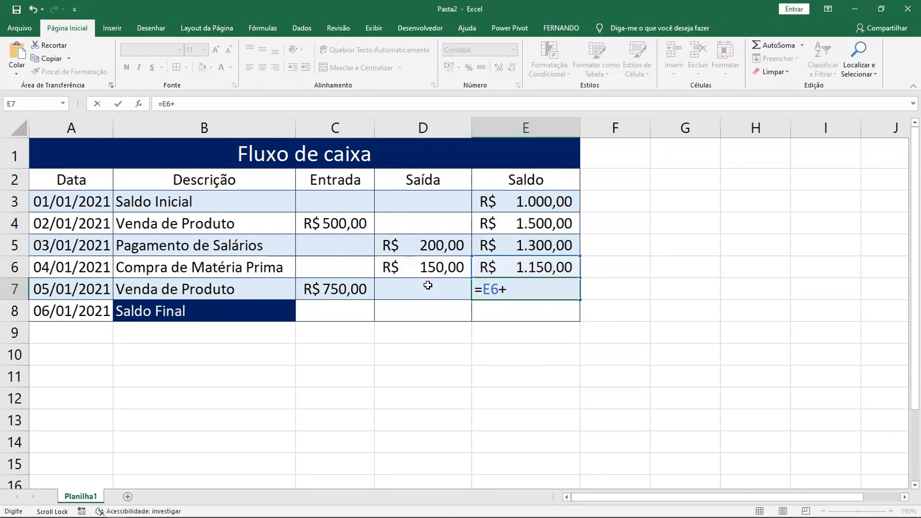
click(353, 288)
text(-)
click(430, 289)
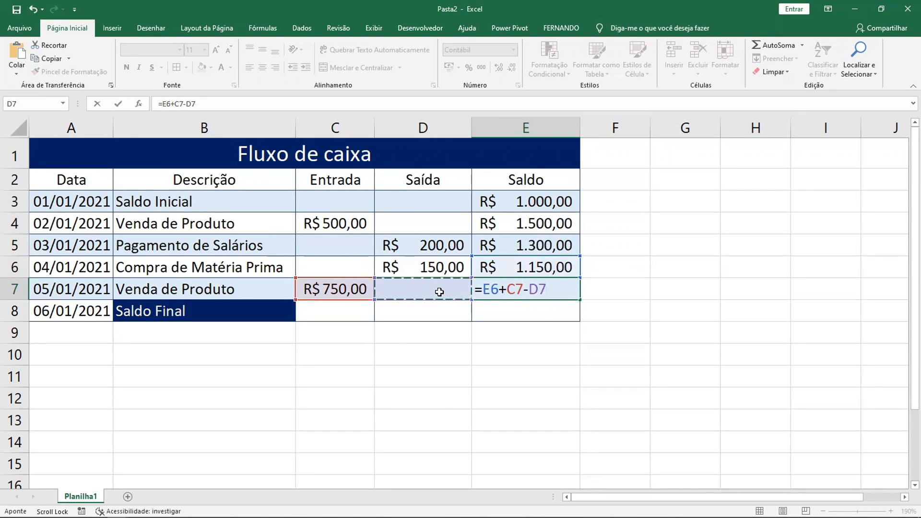
key(Return)
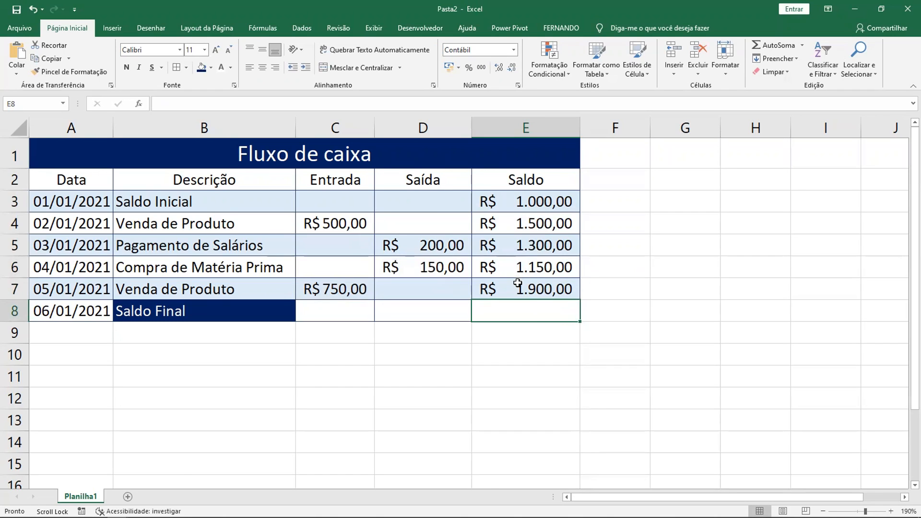
text(=)
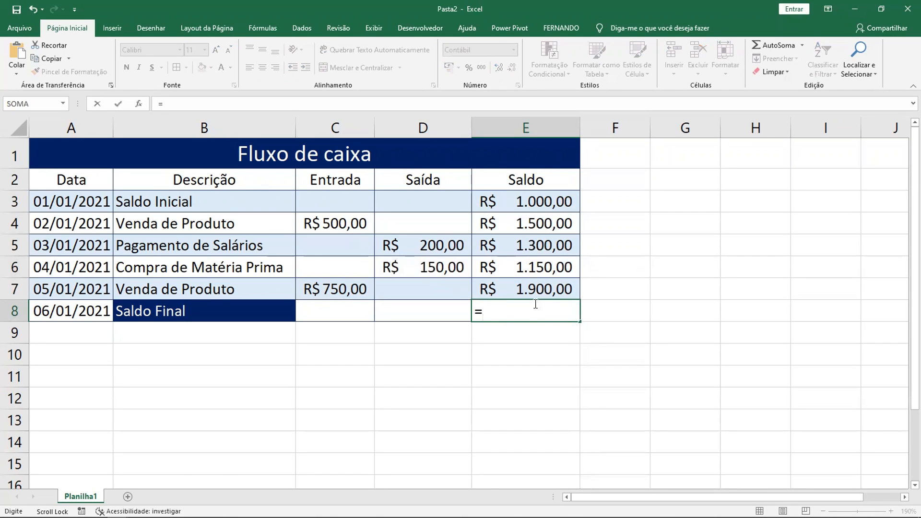
click(537, 290)
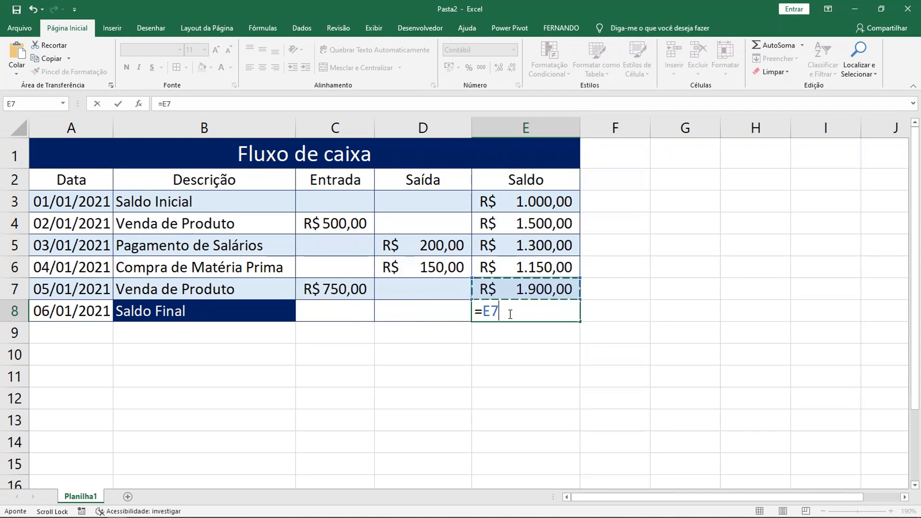
key(Escape)
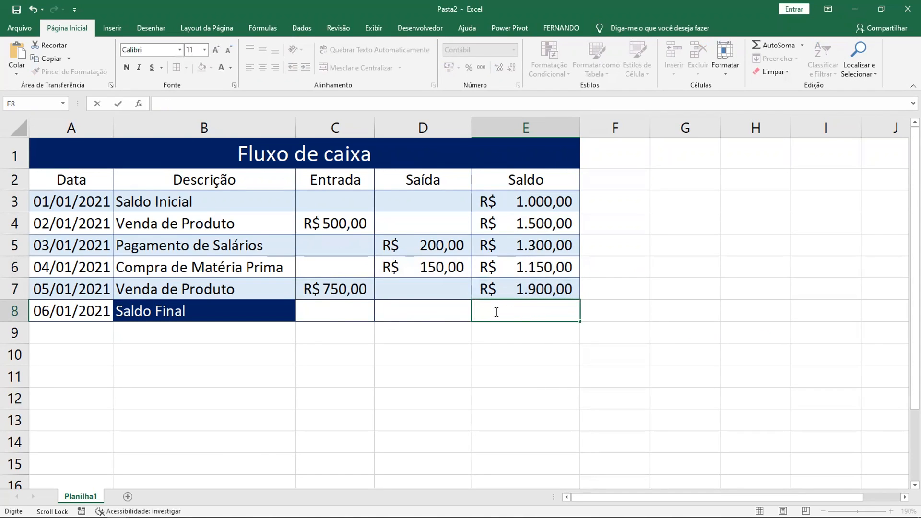
Right-align the "Saldo Final" label in B8 and increase its indent by one level.
click(342, 315)
click(187, 313)
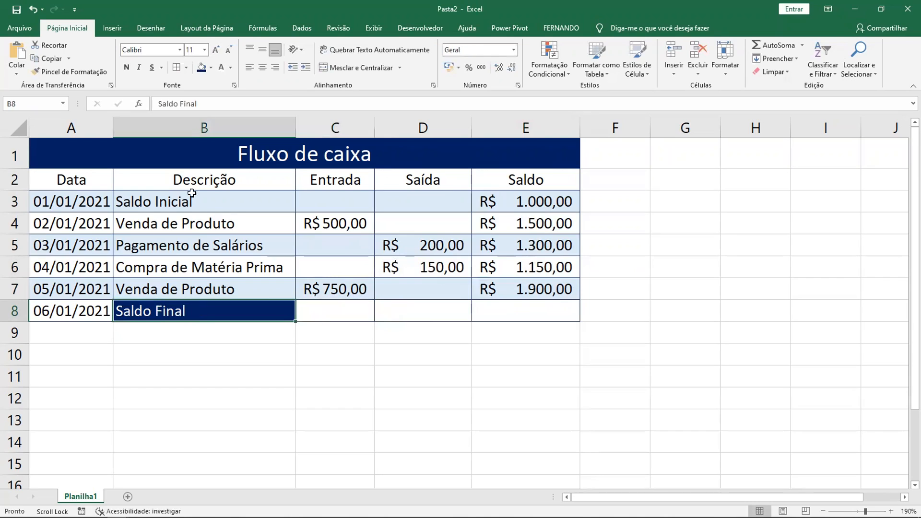
click(275, 68)
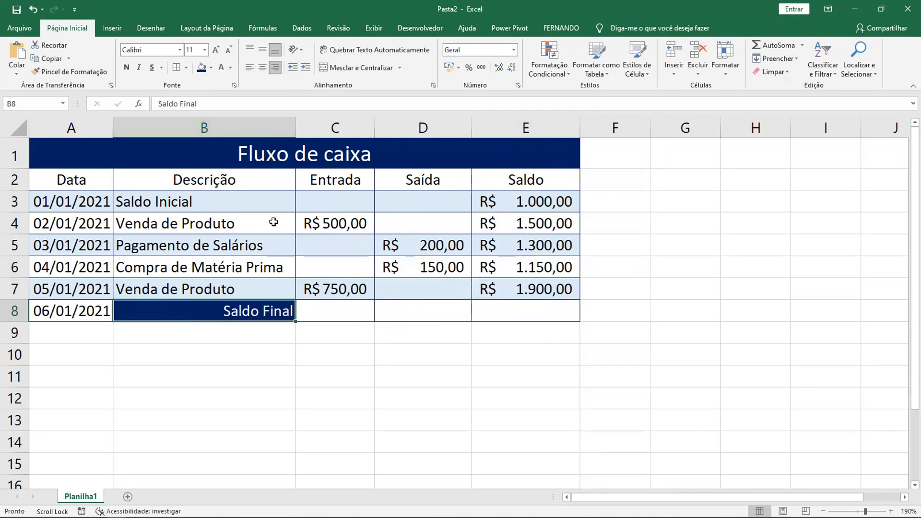
click(263, 70)
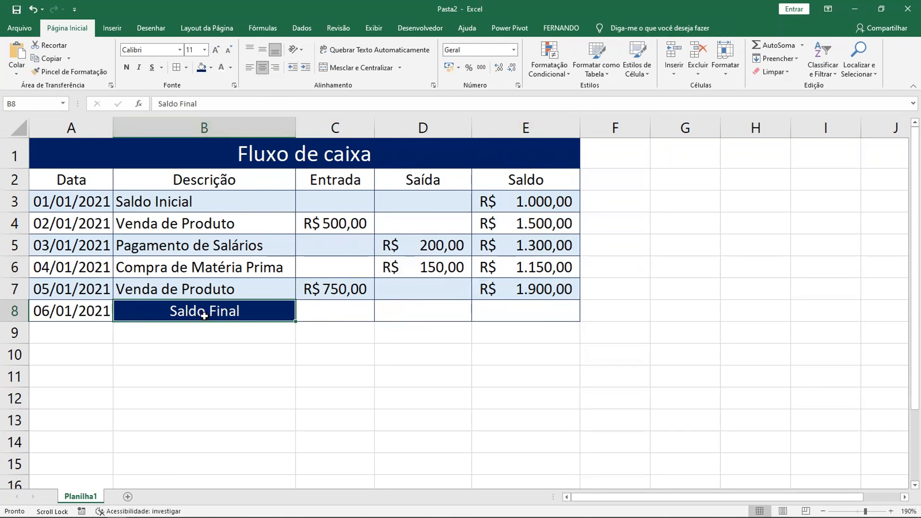
click(280, 71)
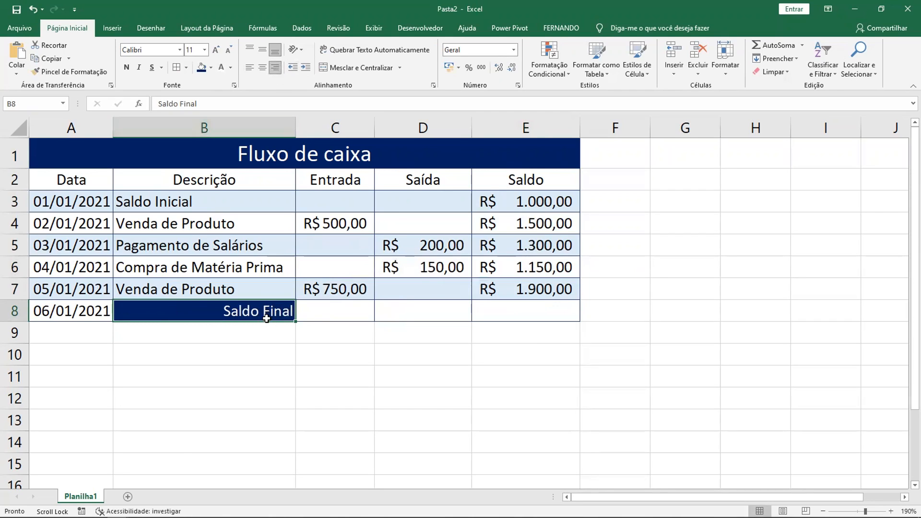
click(306, 67)
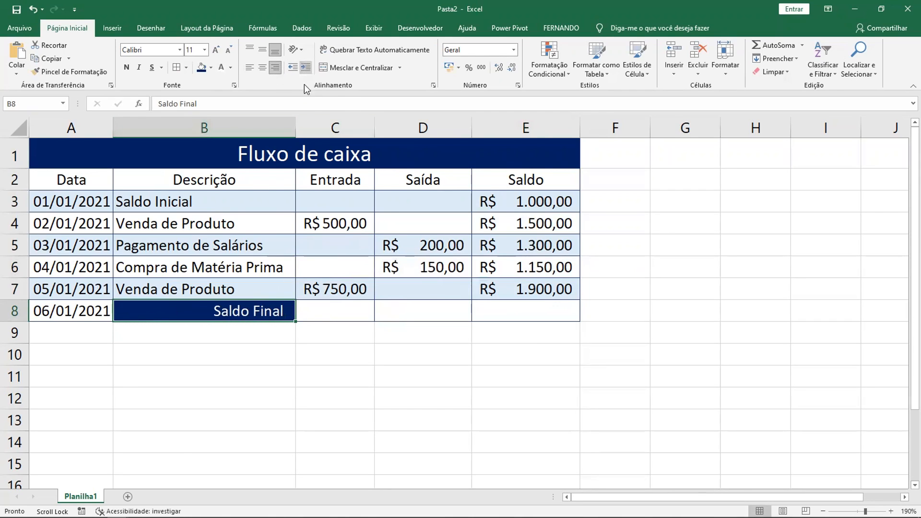
Enter the formula =E7 in cell C8 so that Saldo Final takes the last running balance.
click(350, 314)
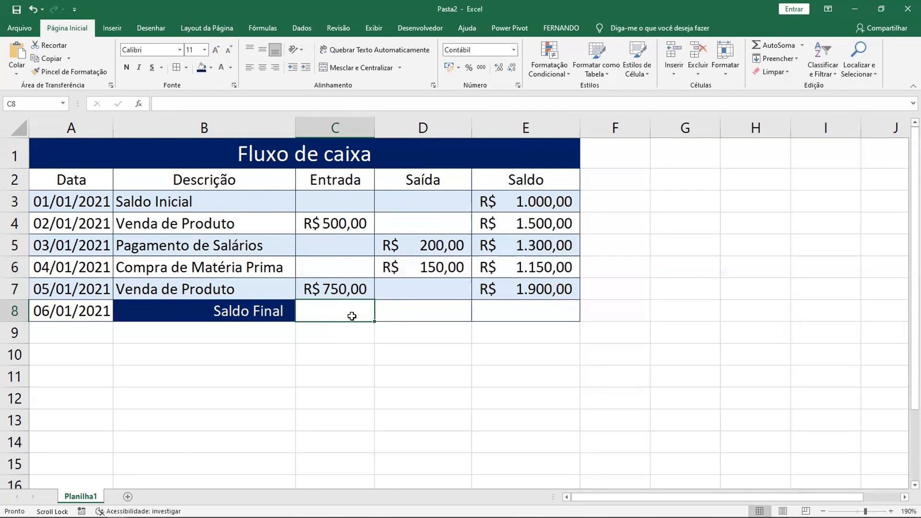
text(=)
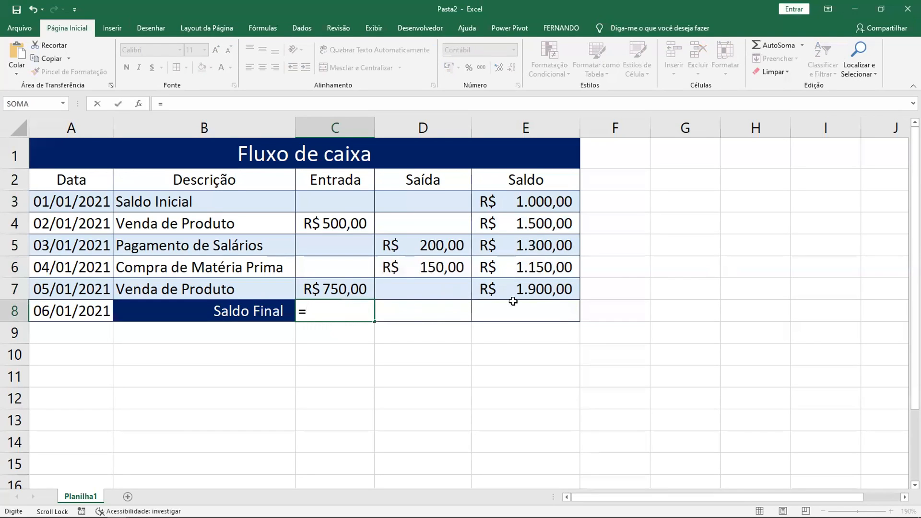
click(560, 295)
key(Return)
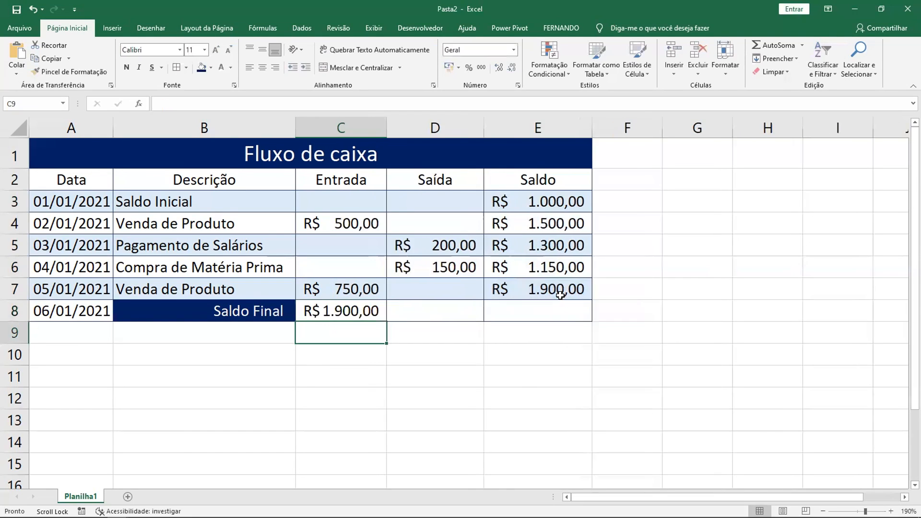
drag(556, 197, 556, 289)
click(375, 297)
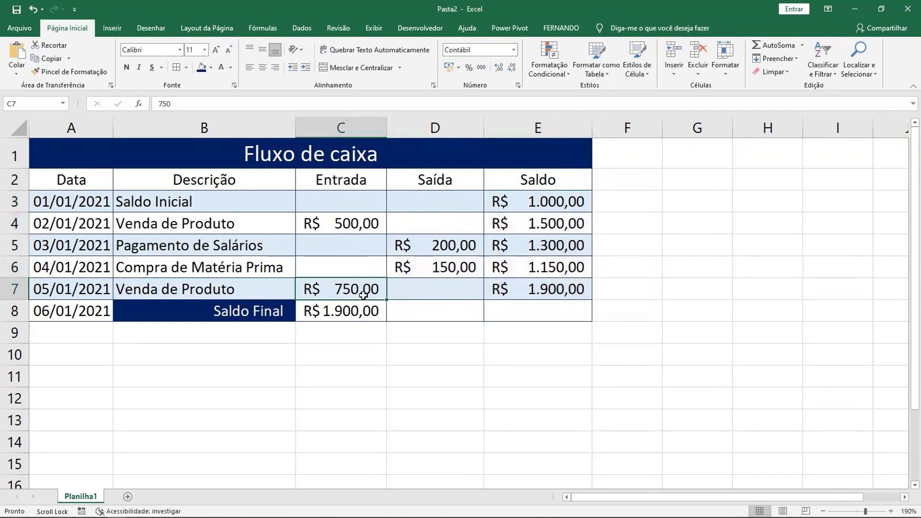
click(434, 225)
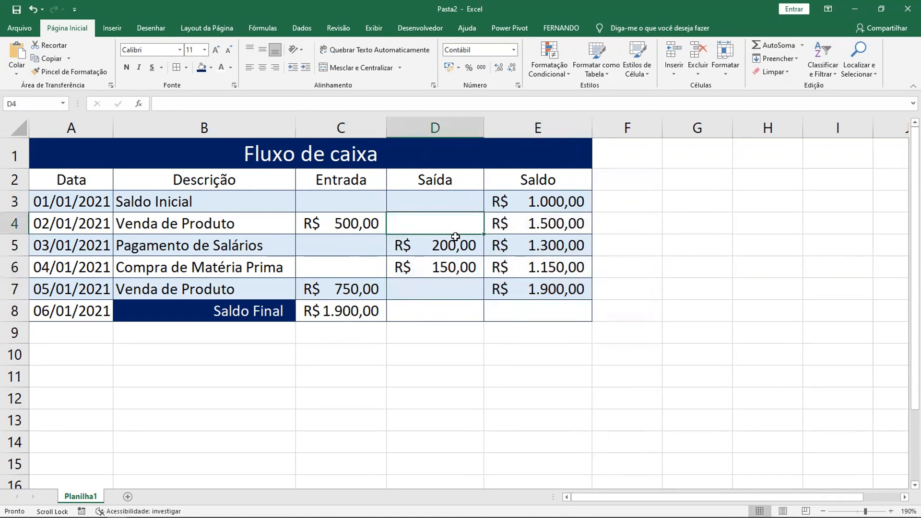
Test the balance formulas with a Saída of 5 in D4 and an Entrada of 2 in C5, clearing each test value again.
text(5)
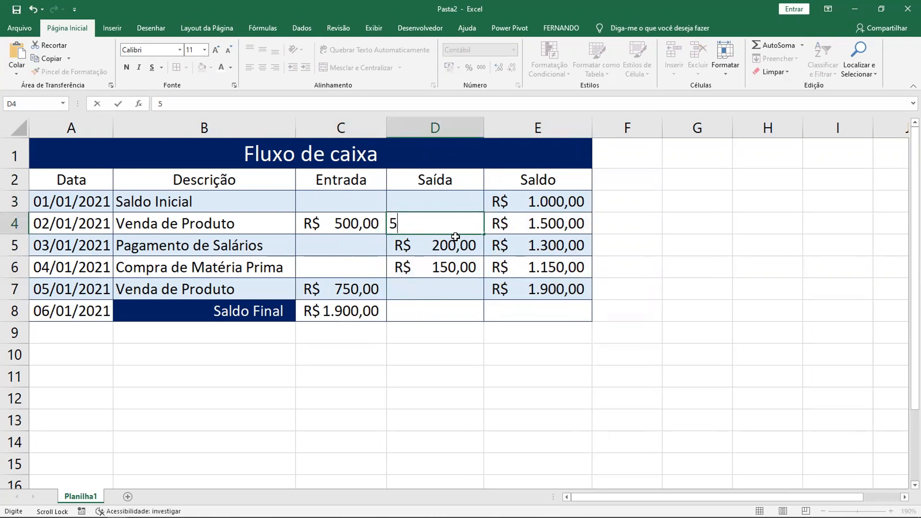
key(ctrl+Return)
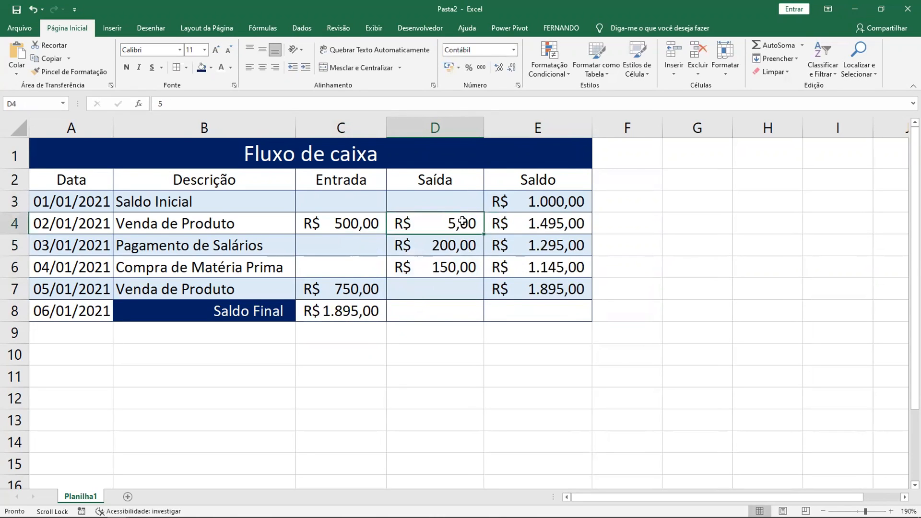
key(Delete)
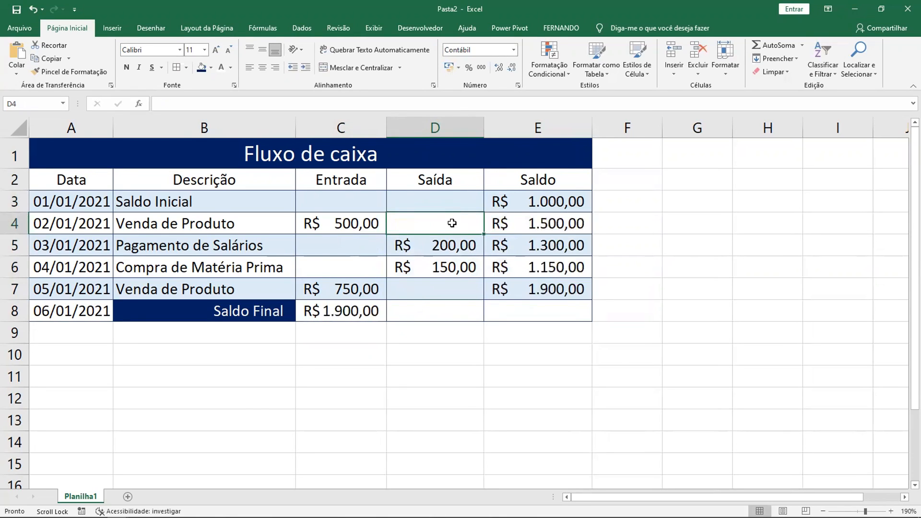
click(369, 245)
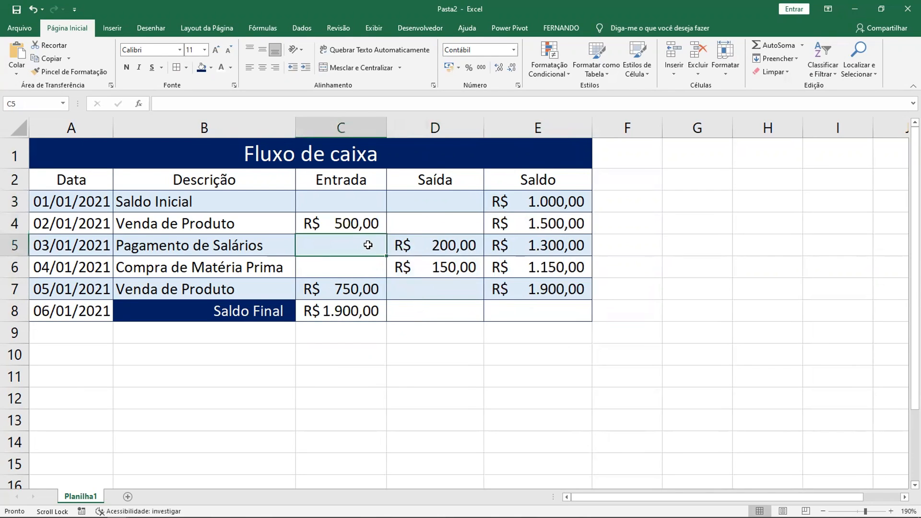
text(2)
key(ctrl+Return)
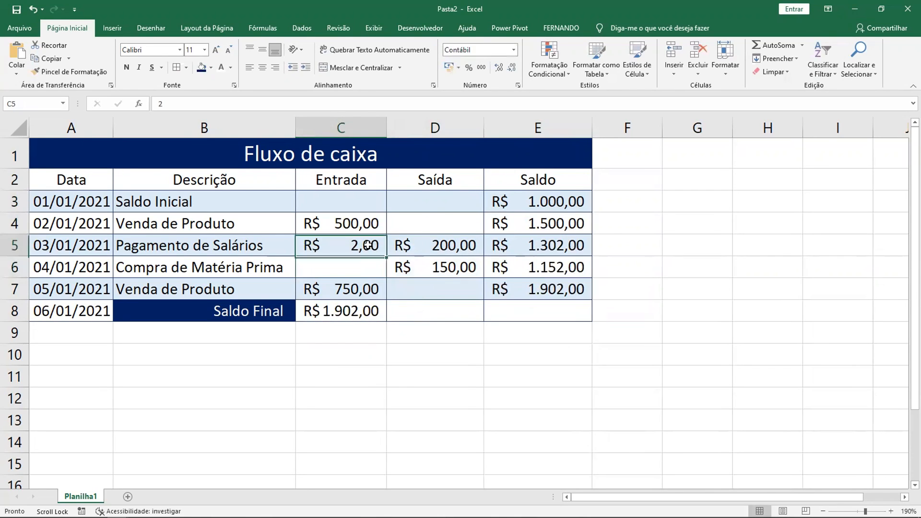
key(Delete)
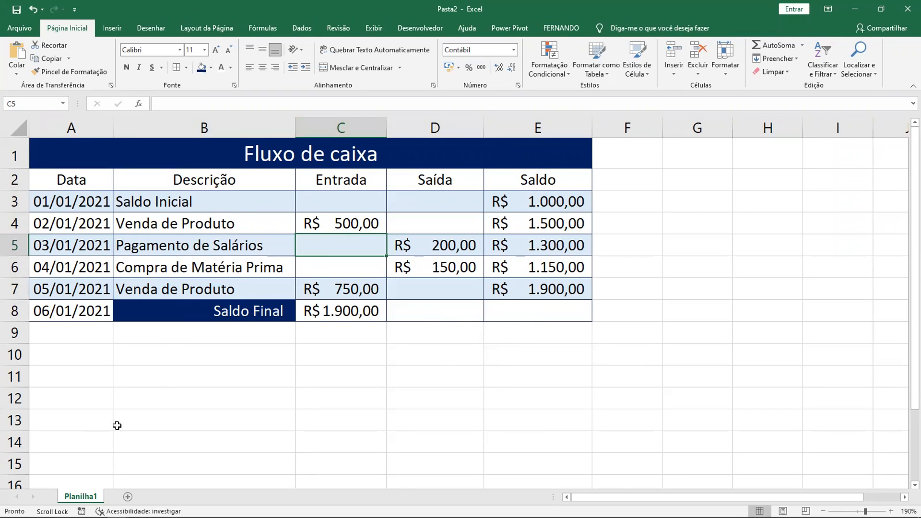
Switch to the ChatGPT conversation in the browser and review the suggested spreadsheet functions, including "Filtros e classificação" and "Gráficos e relatórios".
key(alt+Tab)
key(alt+Tab)
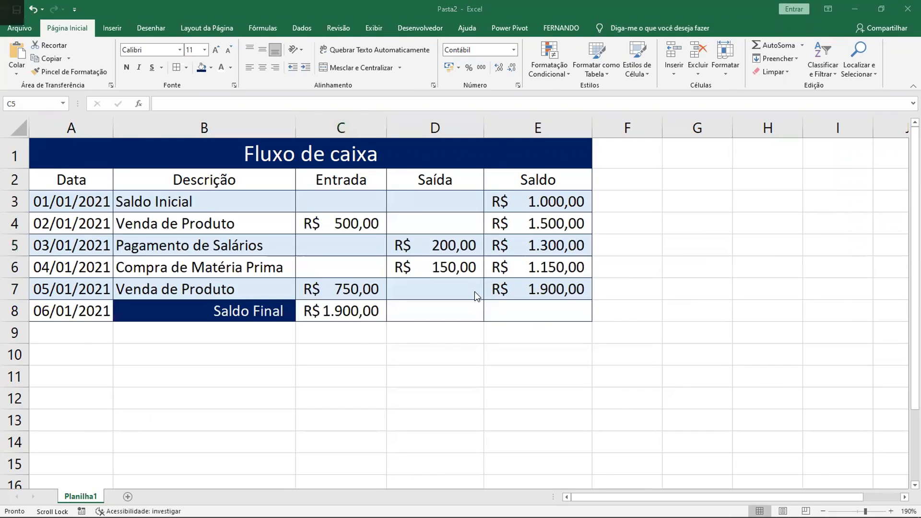
scroll(508, 193, up, 5)
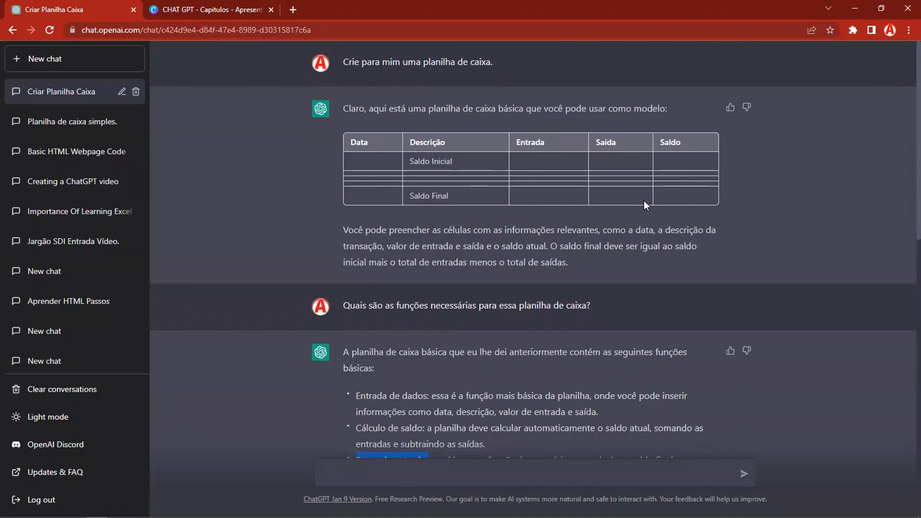
scroll(502, 274, down, 3)
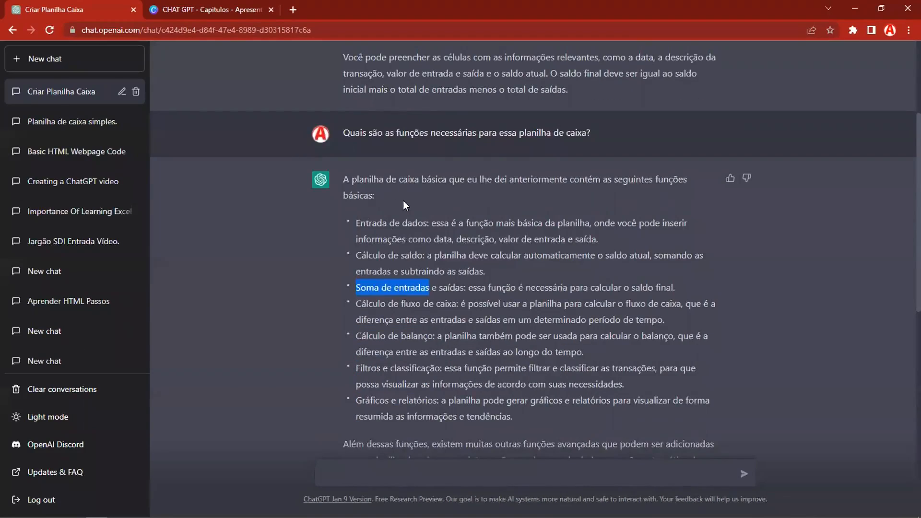
click(386, 218)
scroll(396, 310, down, 2)
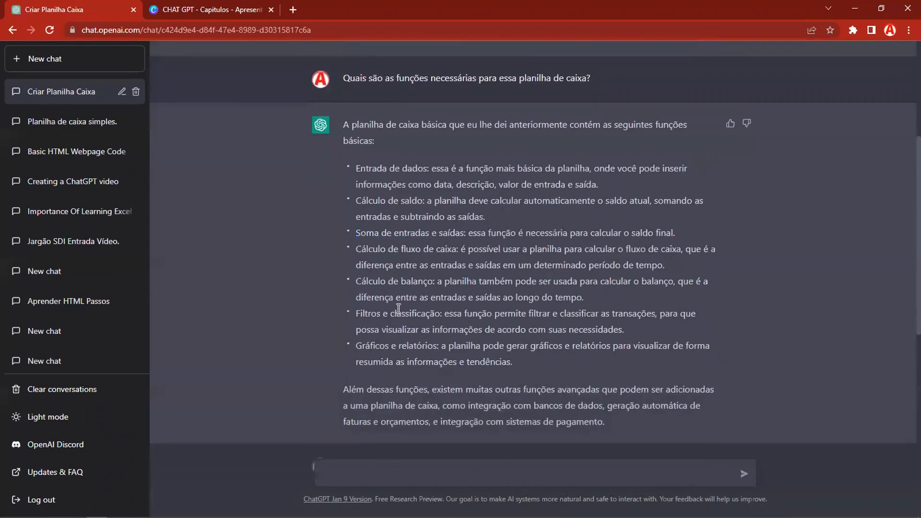
drag(358, 252, 439, 254)
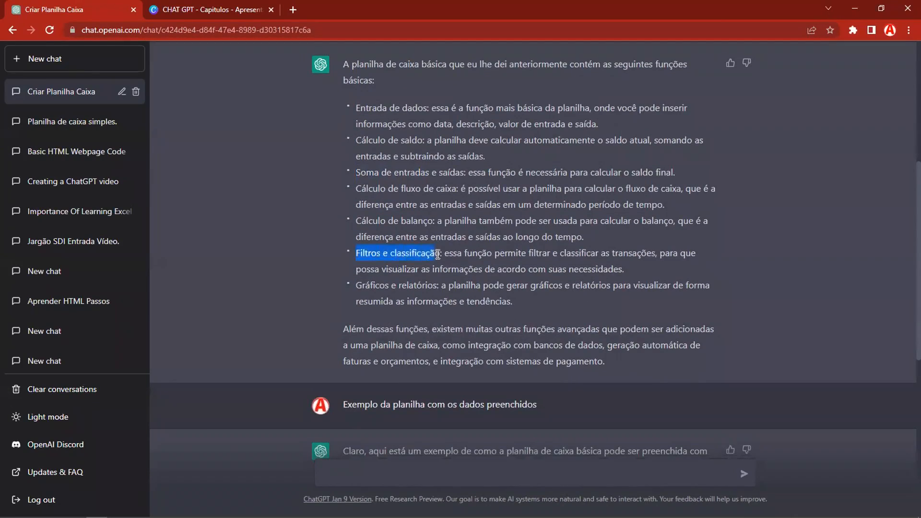
drag(358, 285, 437, 286)
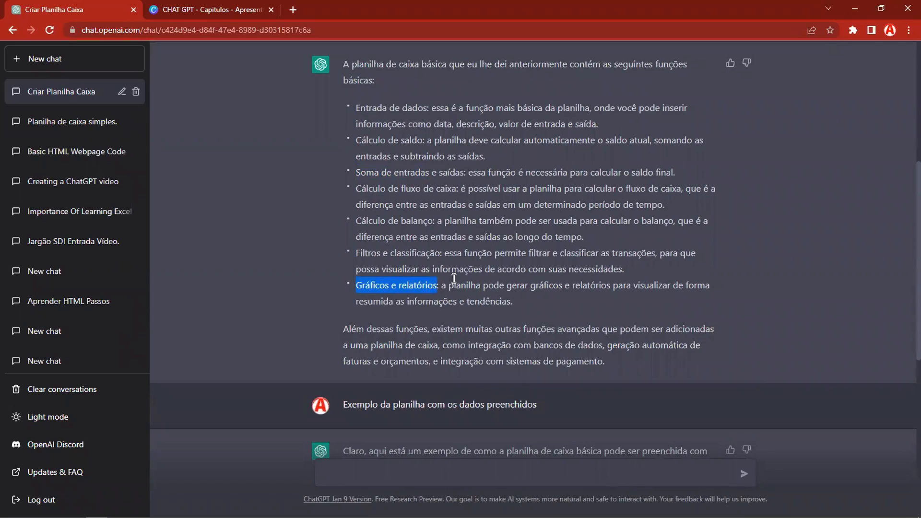
Examine the filled-in example table in the ChatGPT reply, focusing on the Saldo column and the Saldo Final value.
scroll(480, 240, down, 4)
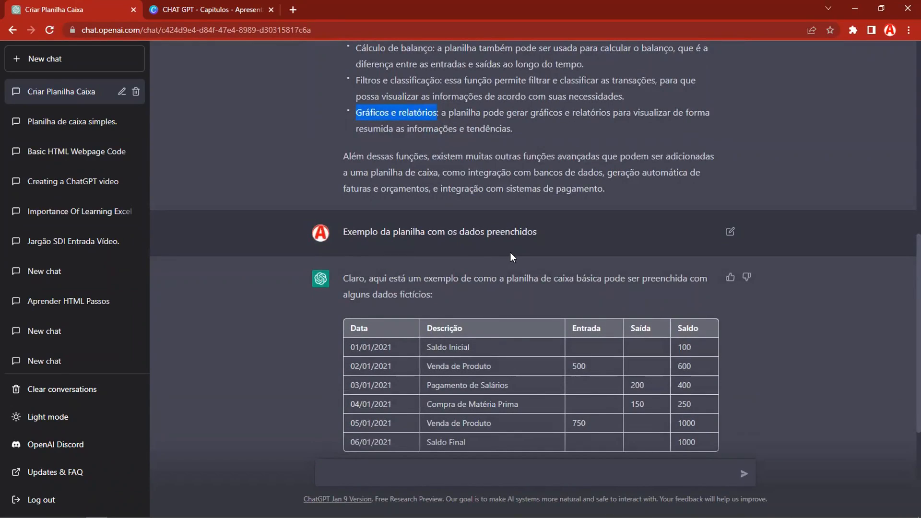
scroll(511, 252, down, 3)
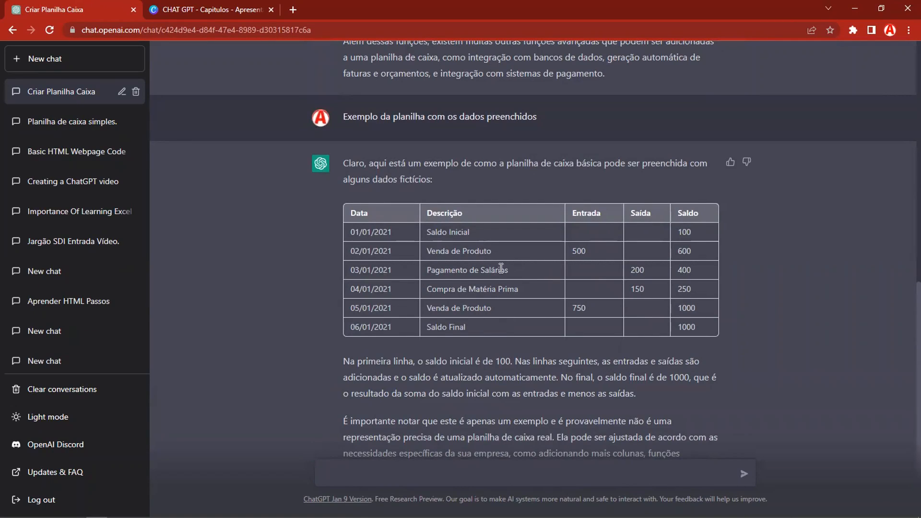
scroll(690, 234, down, 2)
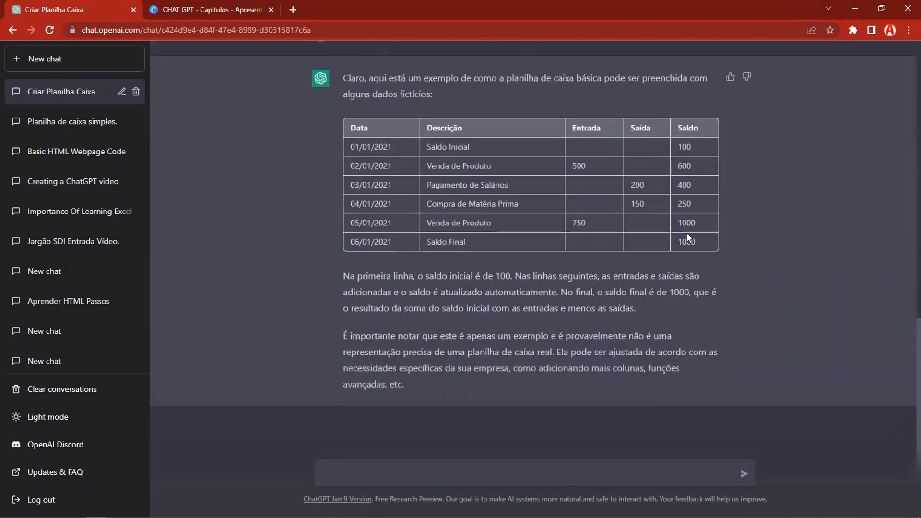
drag(697, 149, 695, 249)
click(599, 195)
drag(675, 242, 710, 246)
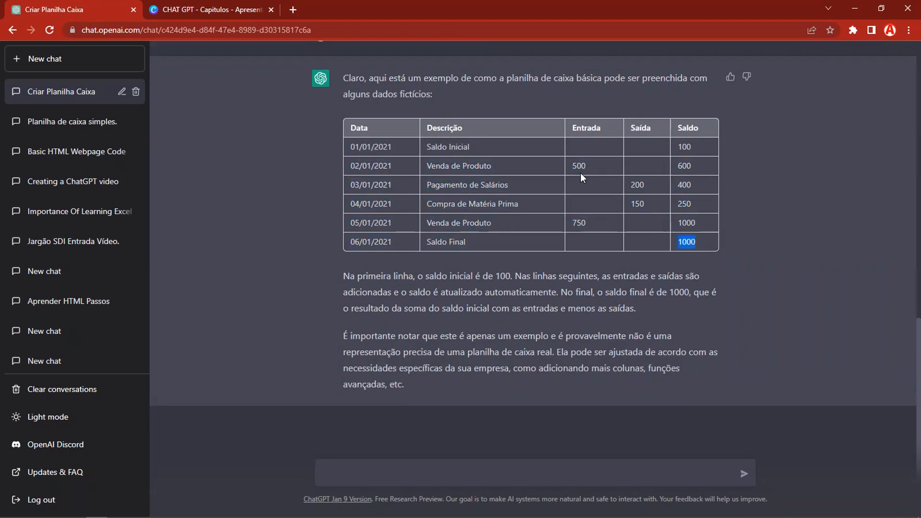